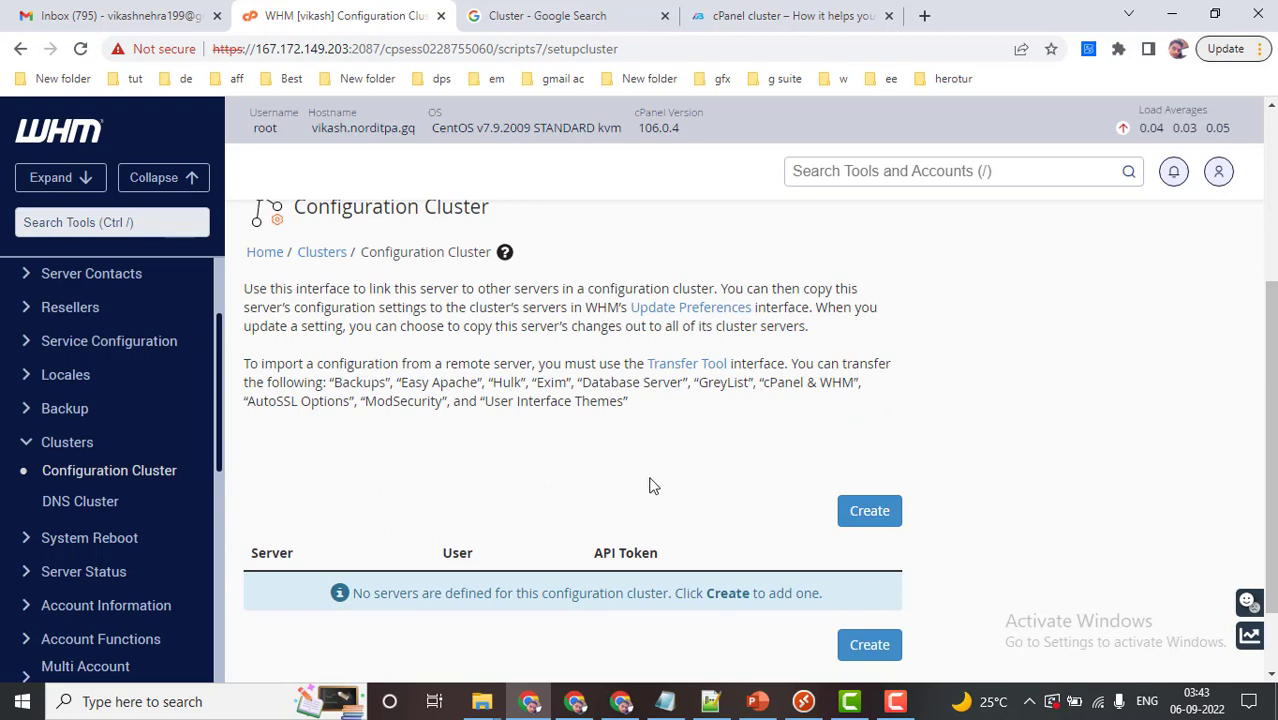
Review the Configuration Cluster page's description and server list, and check the Google definition of "Cluster".
scroll(436, 388, "up", 1)
scroll(600, 420, "down", 3)
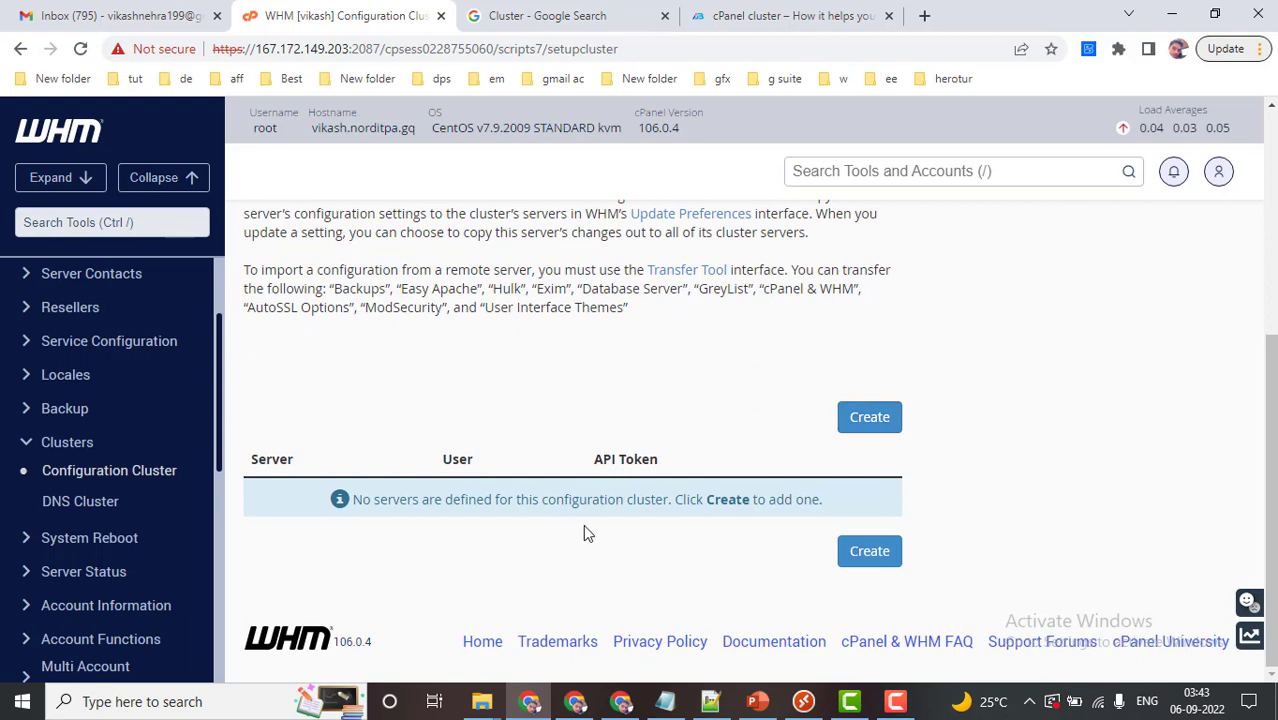
scroll(583, 524, "up", 3)
left_click_drag(424, 395, 546, 405)
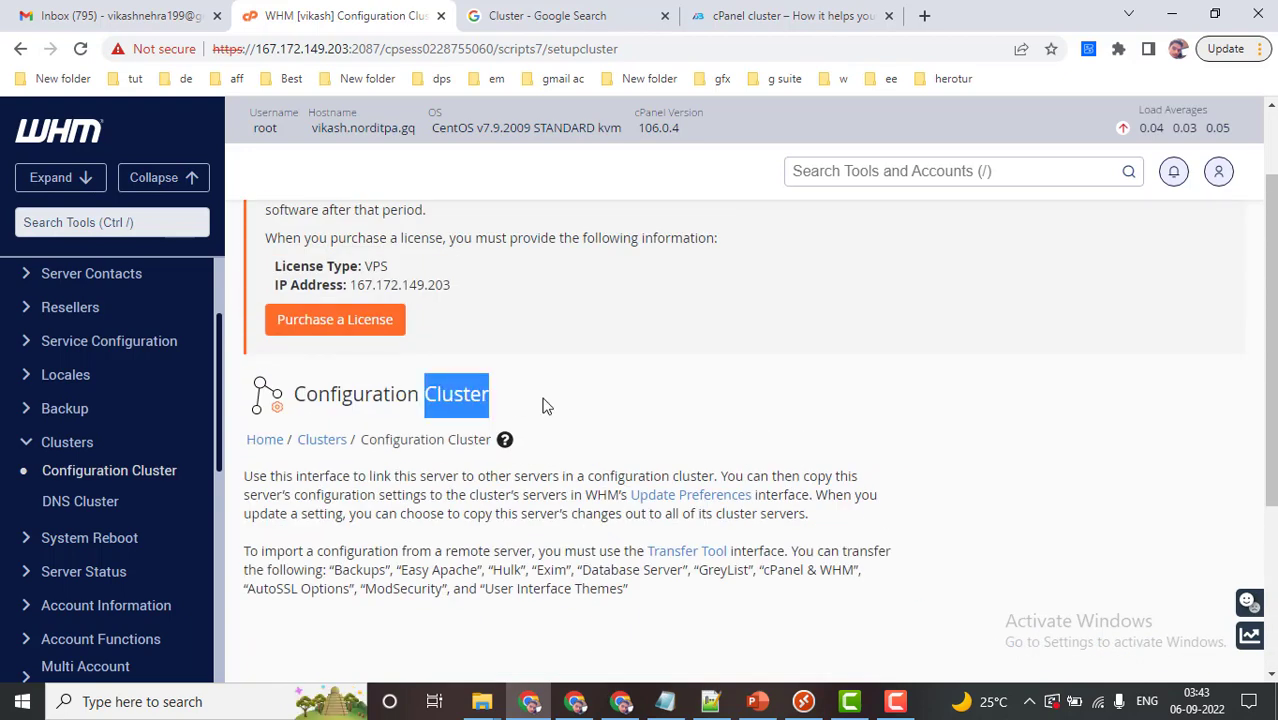
scroll(546, 405, "down", 2)
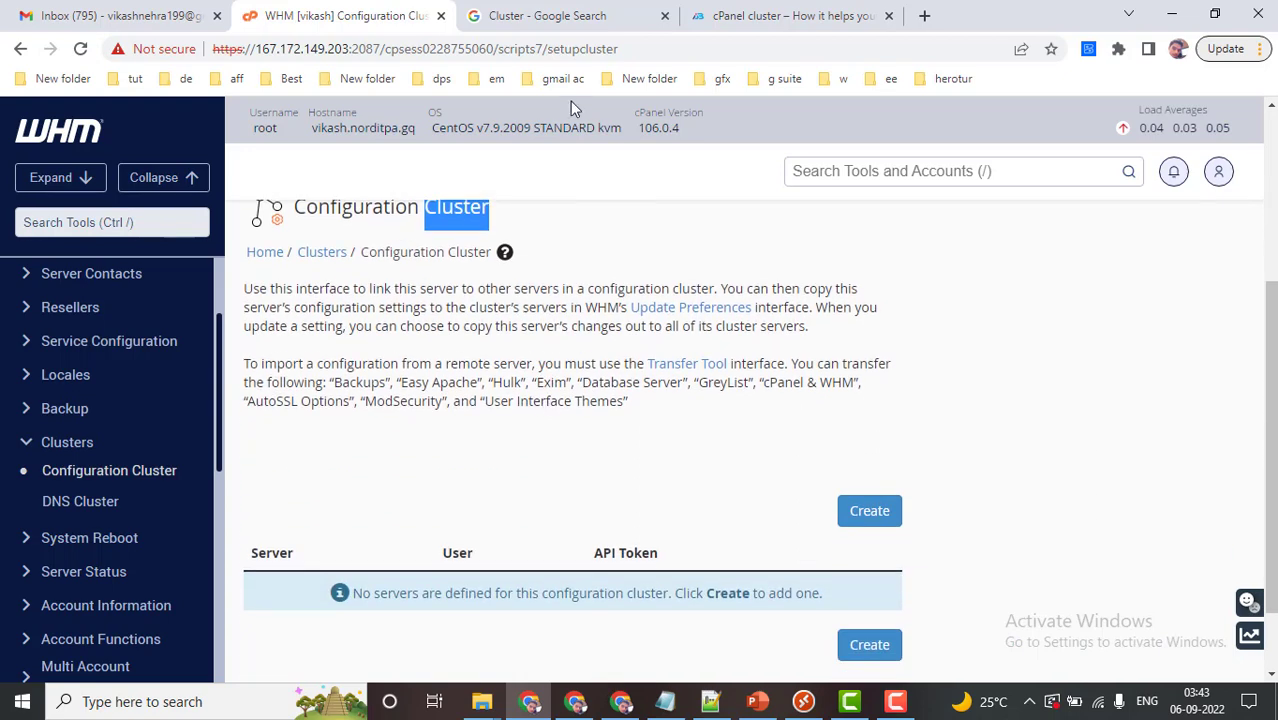
left_click(548, 16)
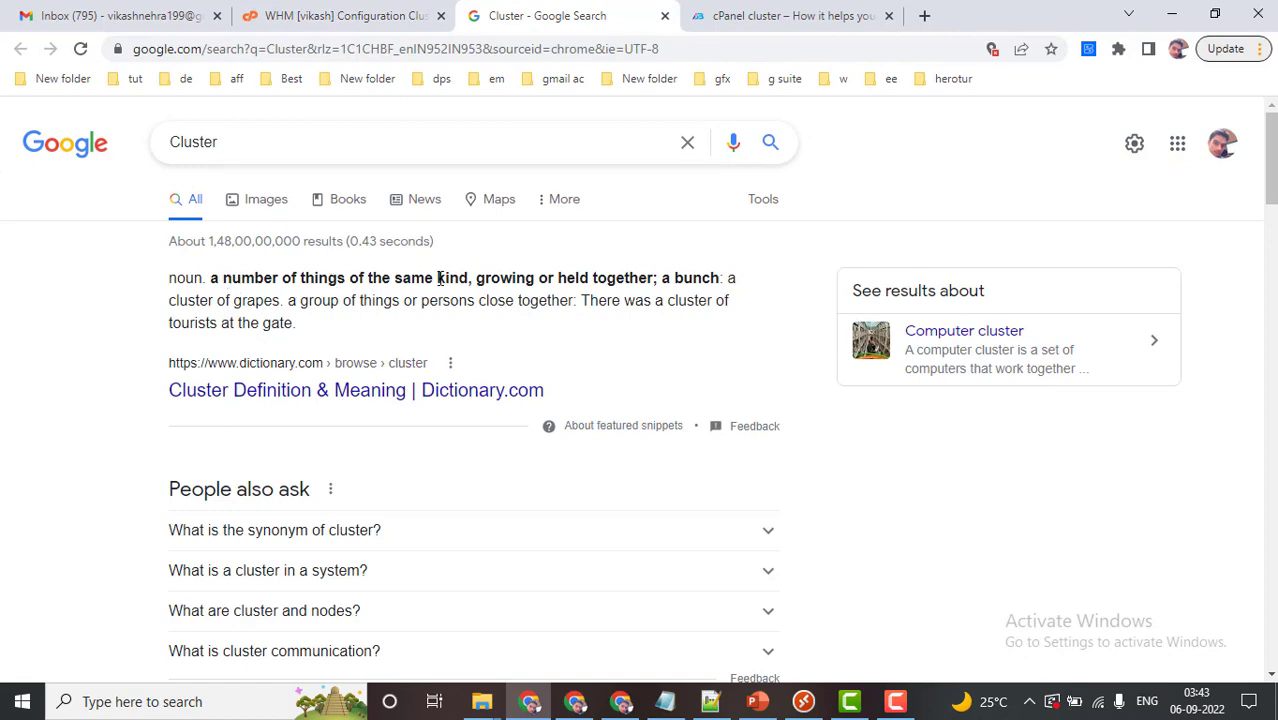
left_click(380, 18)
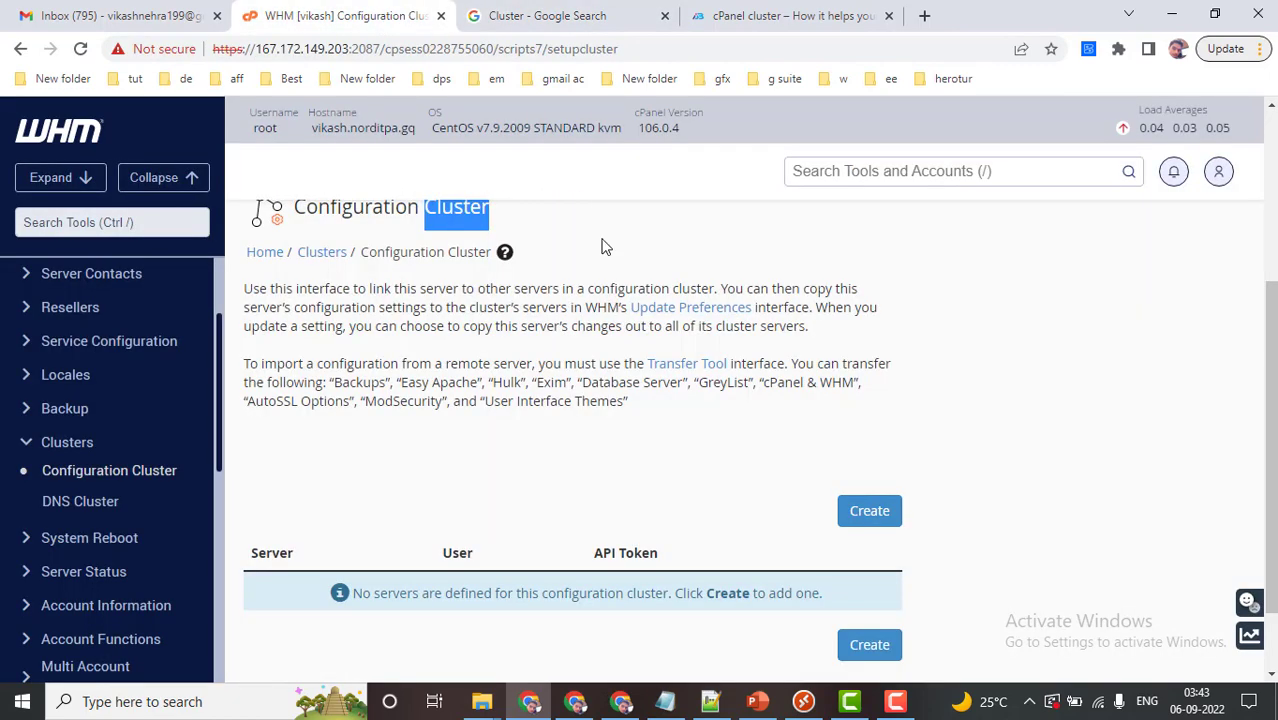
scroll(610, 400, "down", 3)
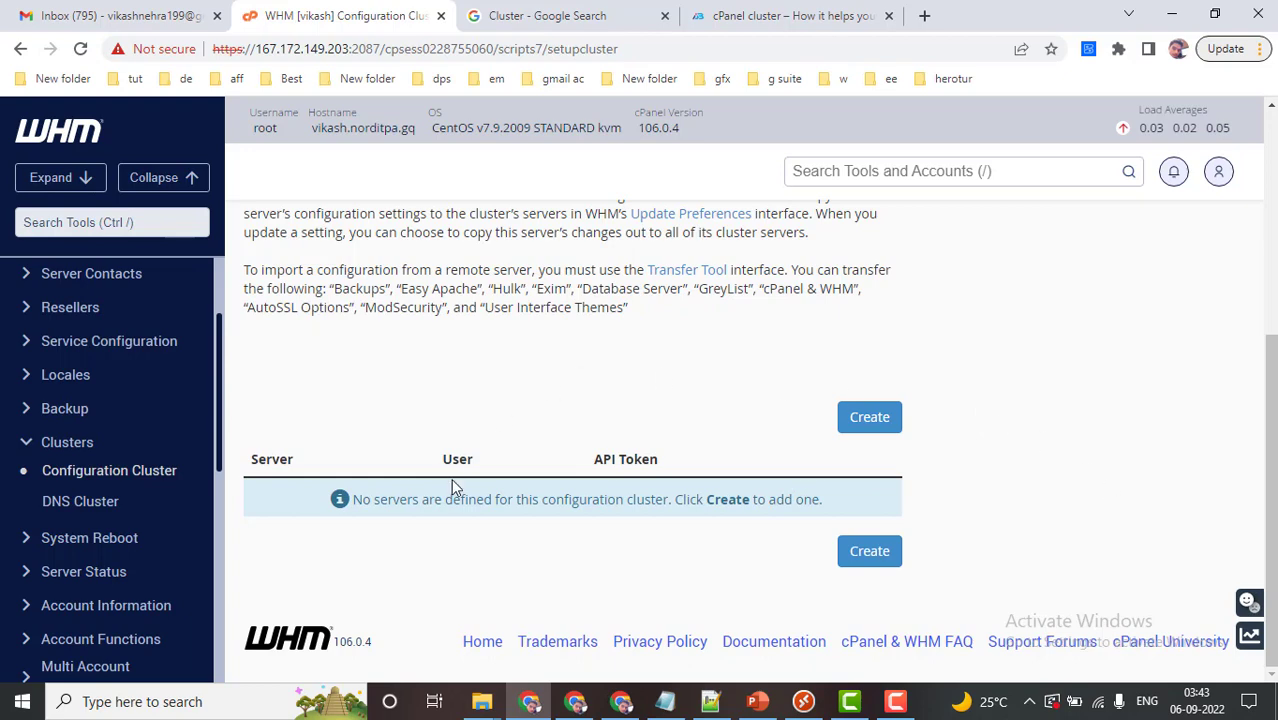
scroll(624, 376, "up", 1)
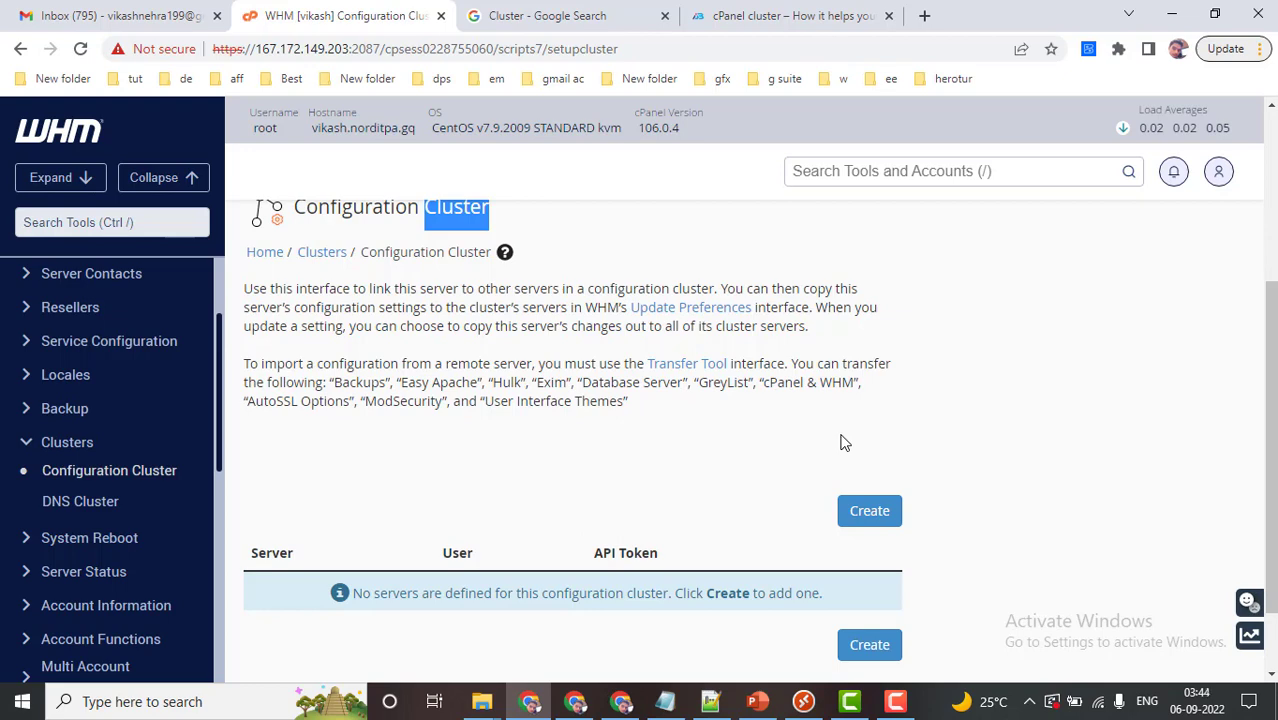
Start adding a new server to the configuration cluster and bring up its server, user and API token fields.
left_click(867, 512)
scroll(953, 516, "down", 3)
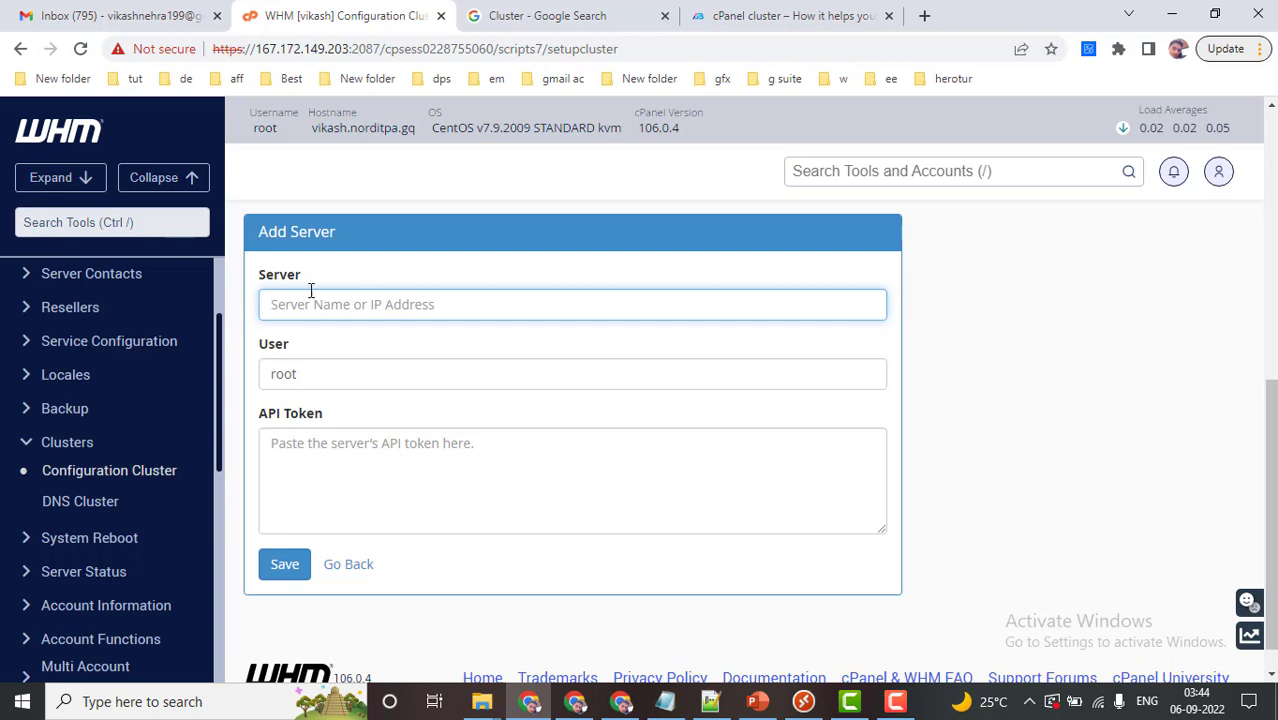
left_click(280, 301)
Copy the "API Token" label from the Add Server form and search the WHM tools for it.
left_click_drag(255, 416, 362, 410)
key("ctrl+c")
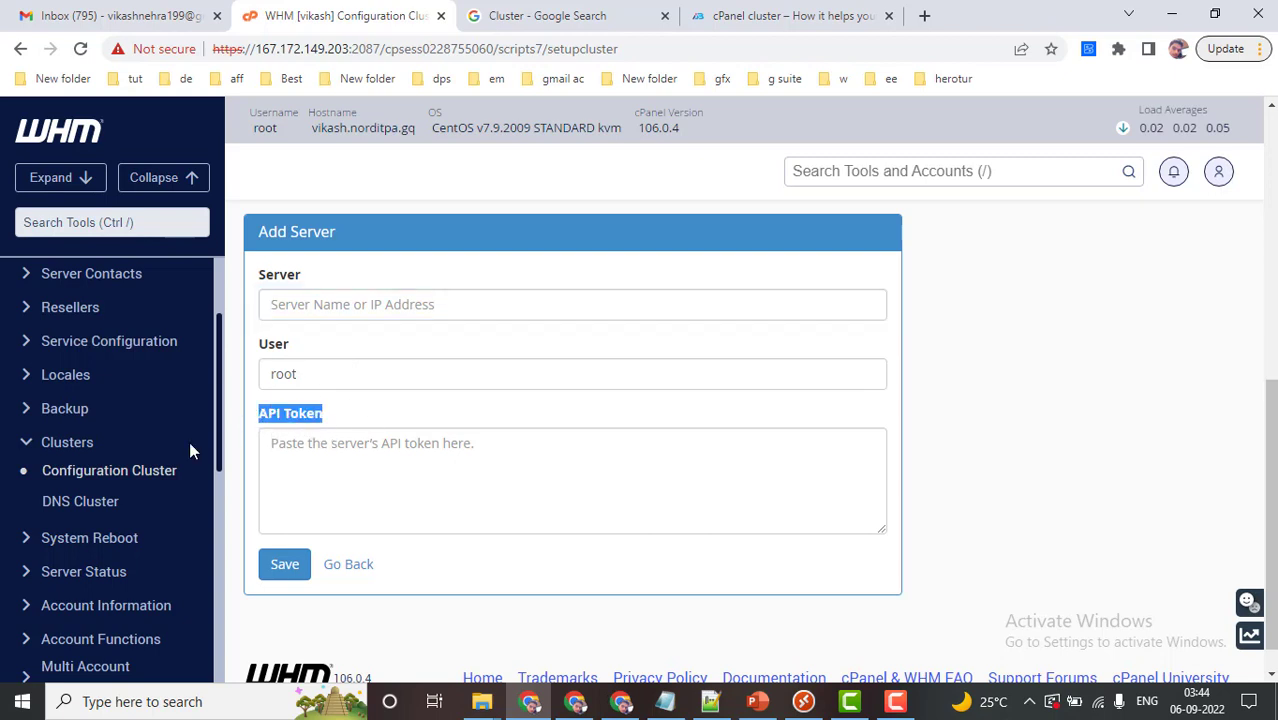
scroll(128, 479, "down", 2)
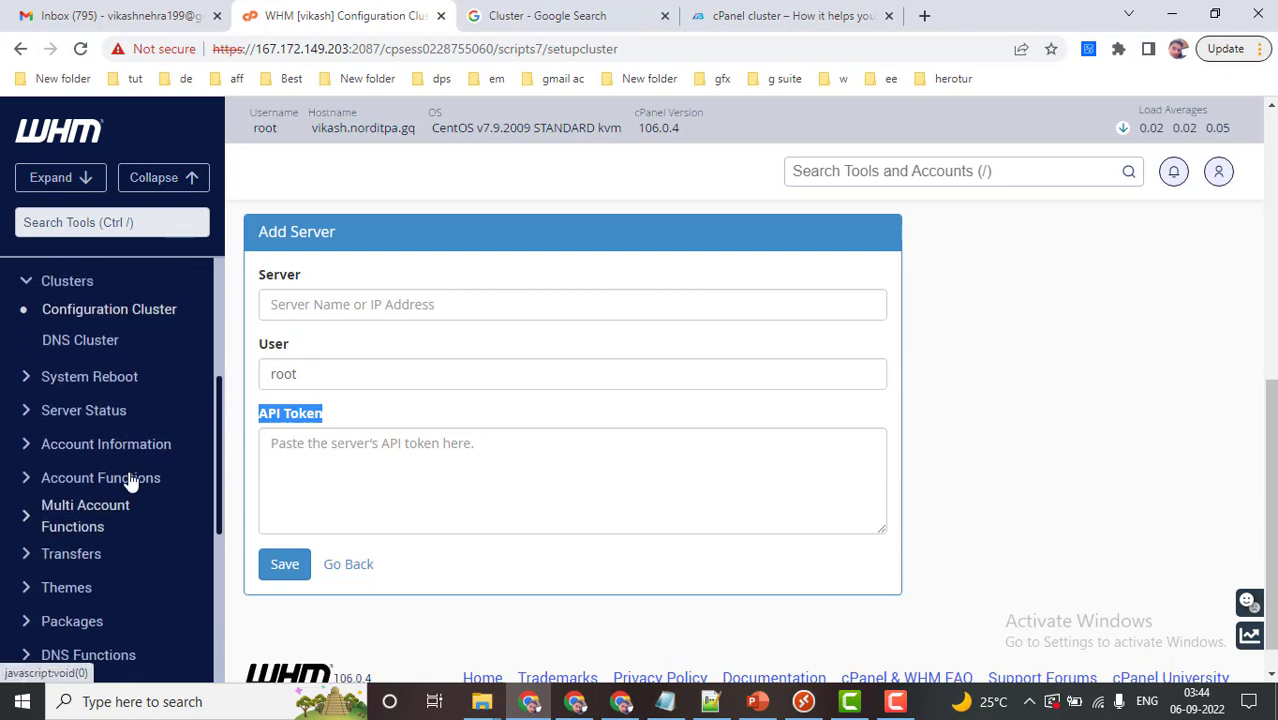
scroll(128, 479, "up", 4)
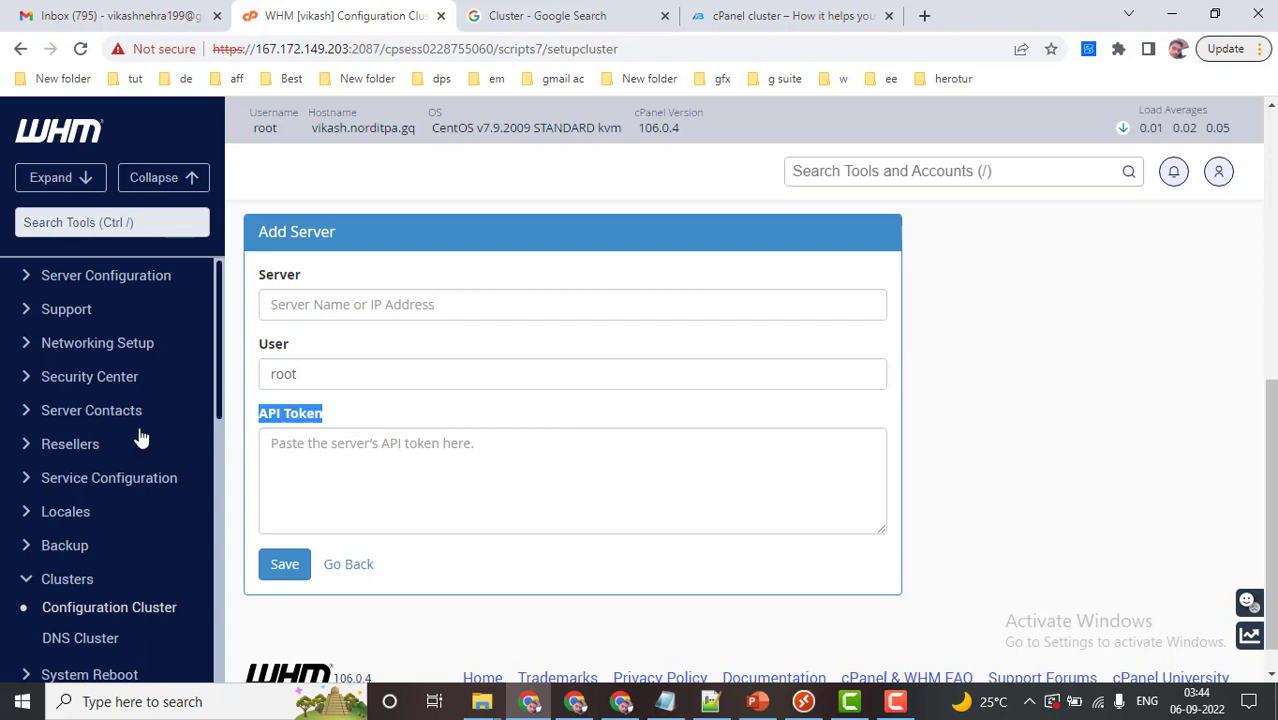
scroll(29, 471, "up", 2)
left_click(25, 344)
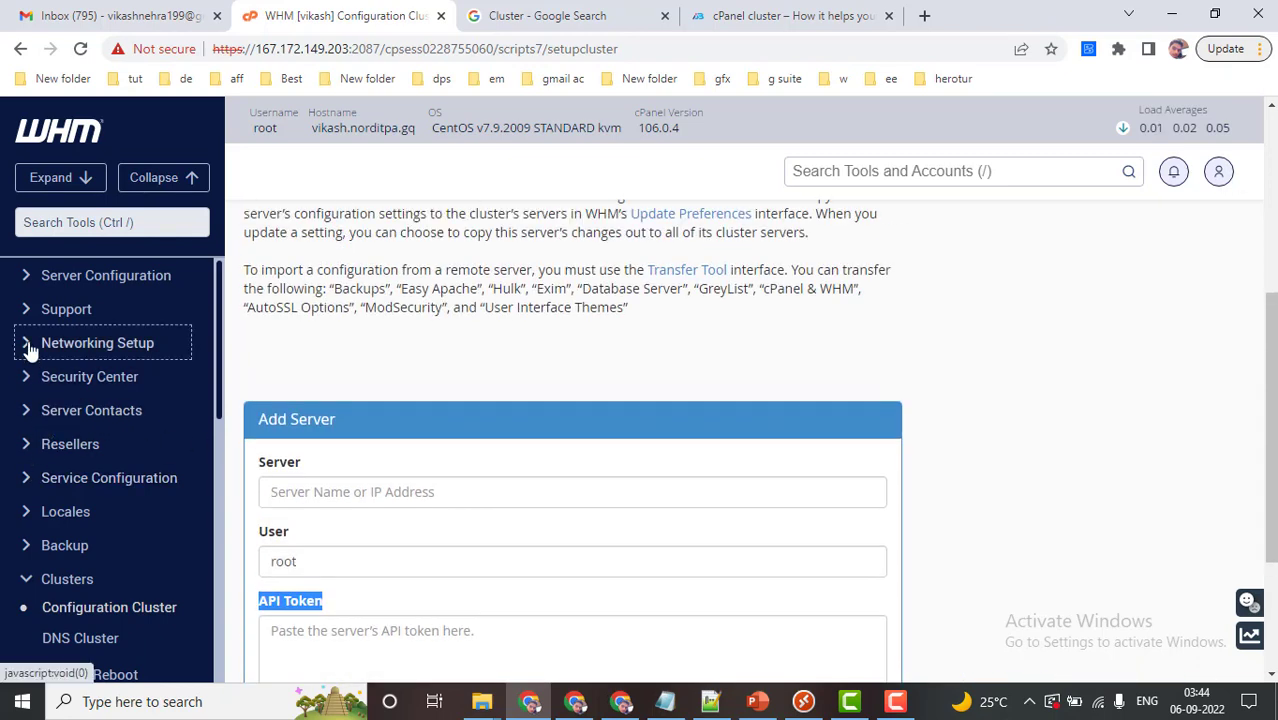
left_click(22, 345)
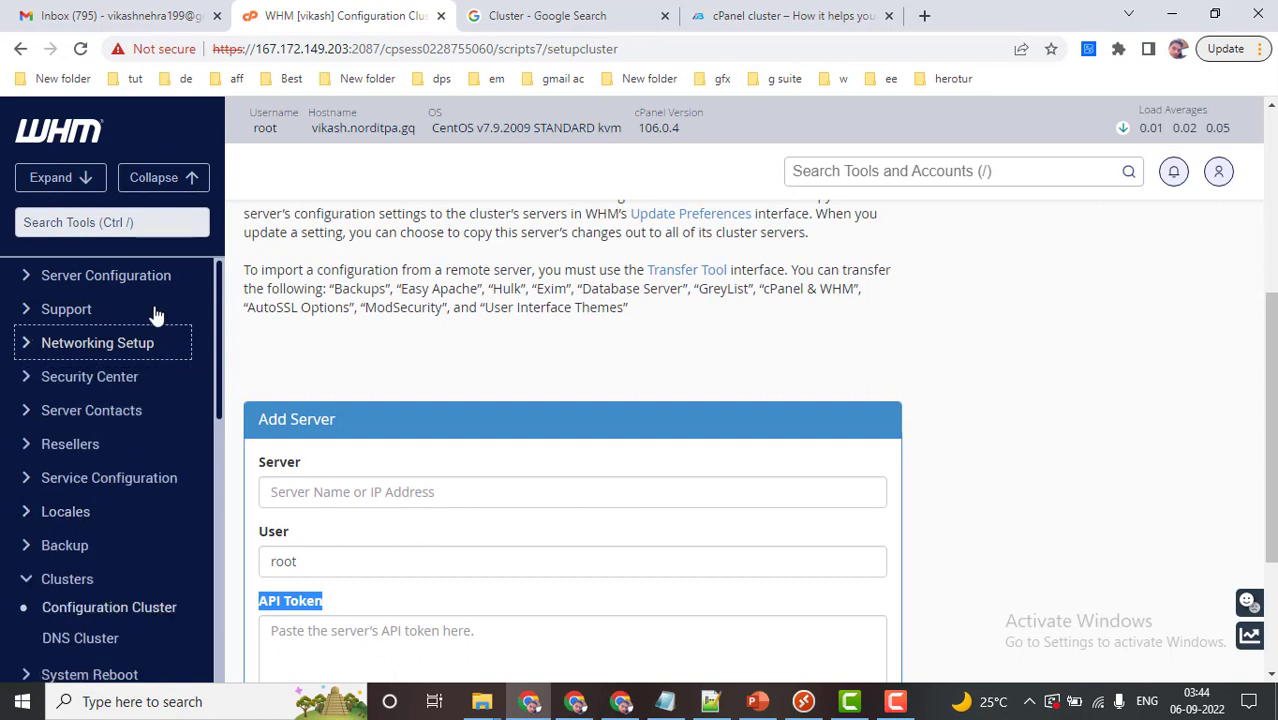
left_click(142, 221)
key("ctrl+v")
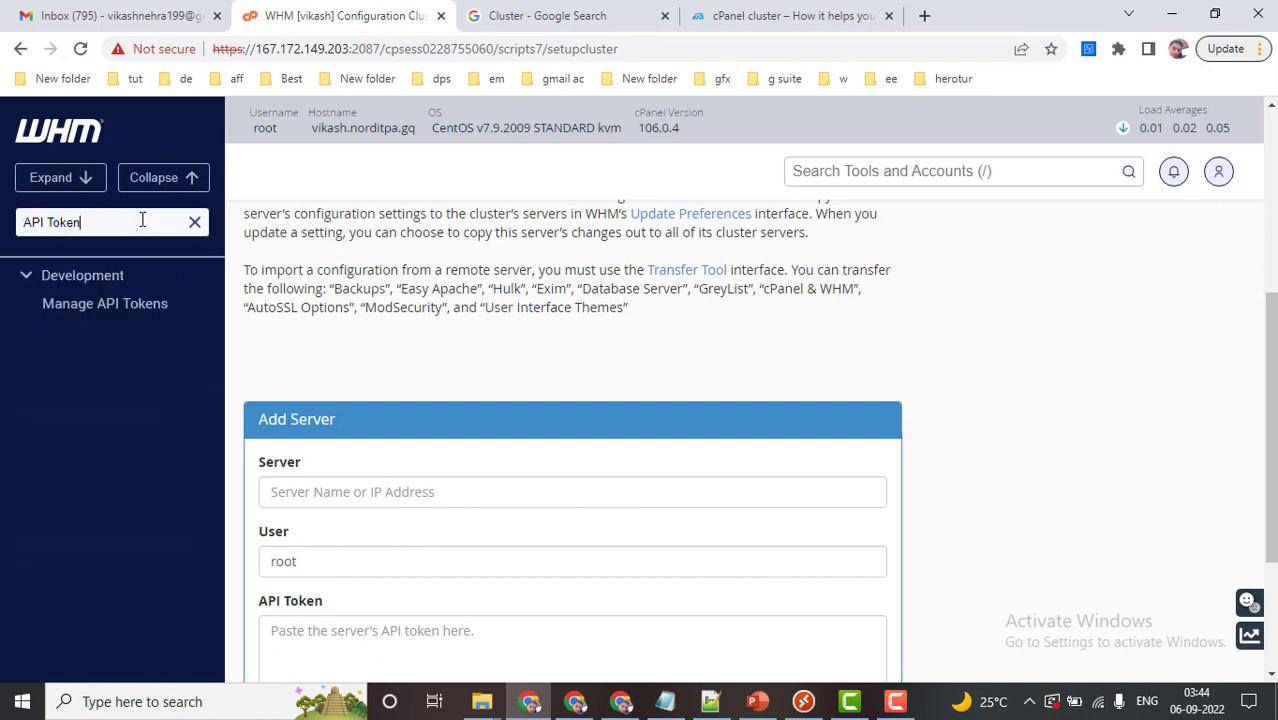
Open Manage API Tokens in a new browser tab and switch to it.
right_click(126, 308)
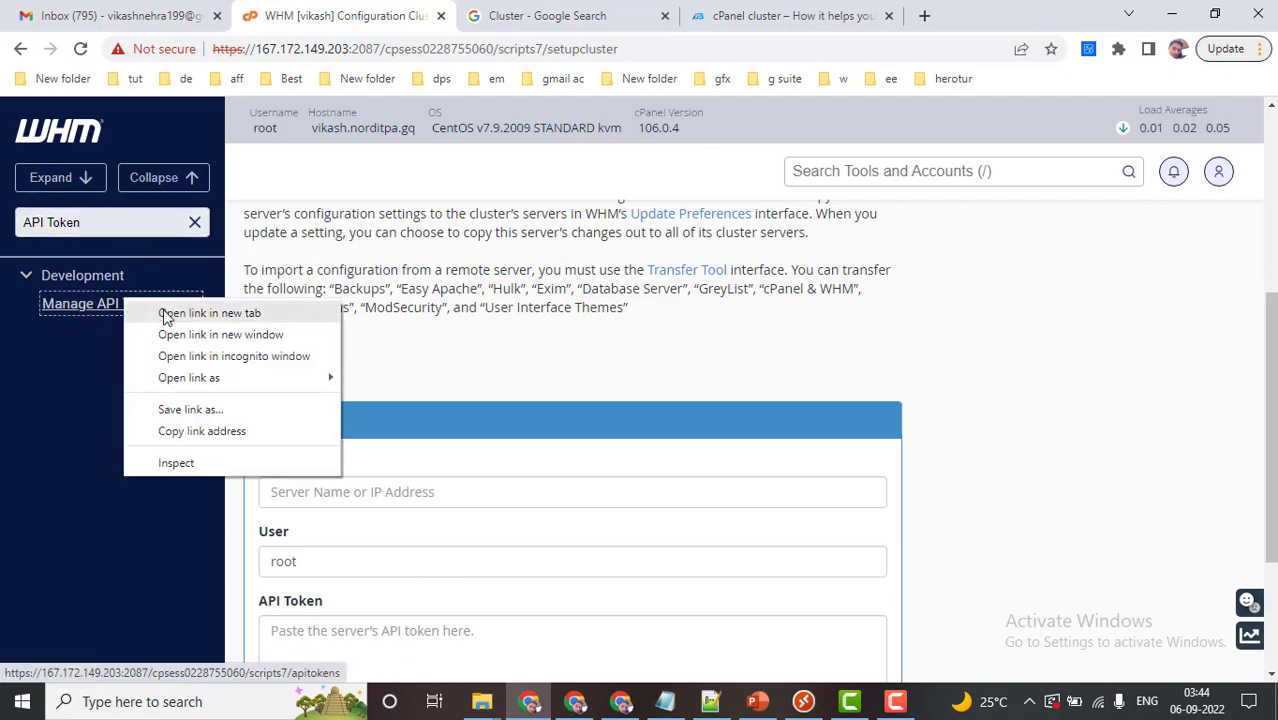
left_click(190, 314)
left_click(491, 12)
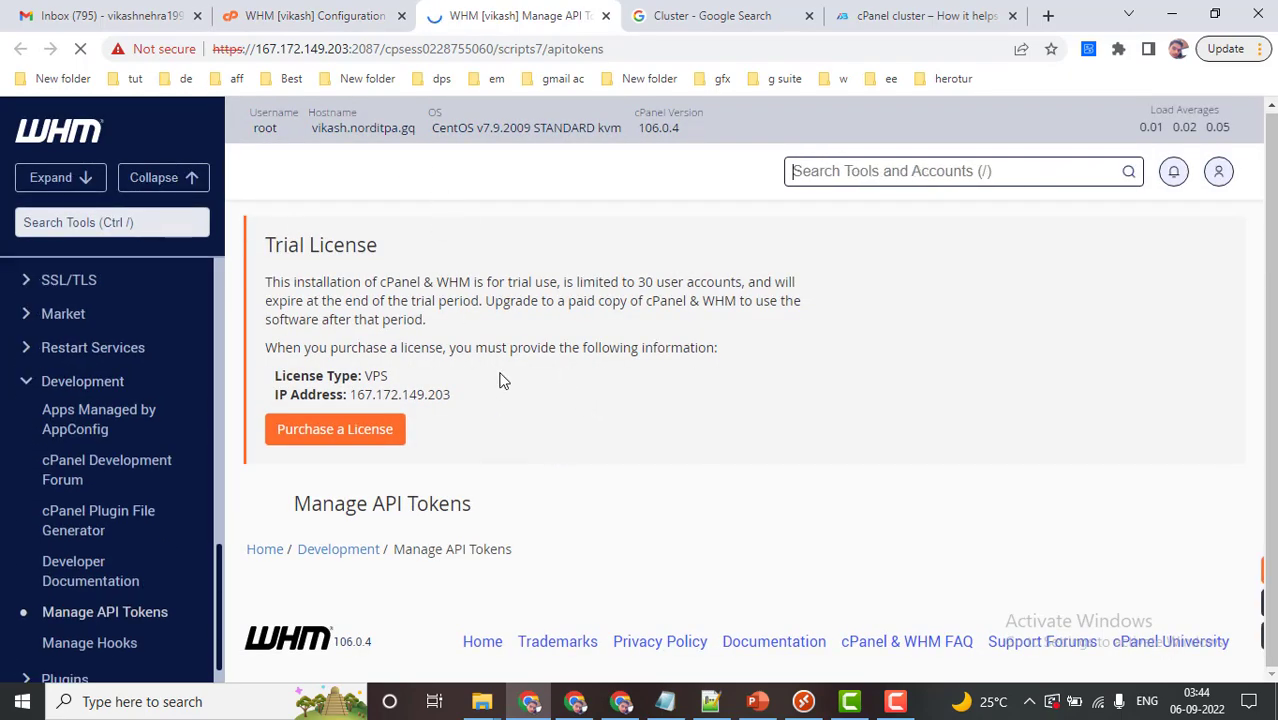
Compare the API Token field in the Add Server form with the Manage API Tokens page.
left_click(388, 10)
scroll(556, 576, "down", 2)
left_click(573, 462)
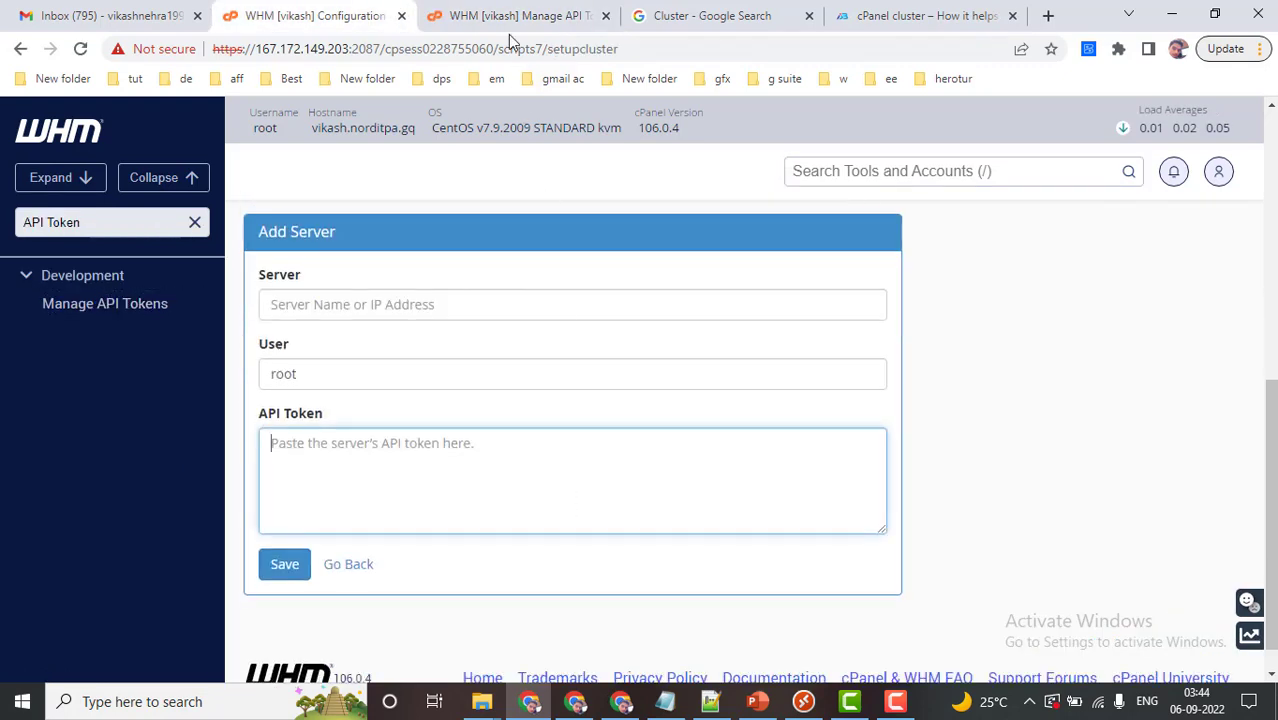
left_click(508, 30)
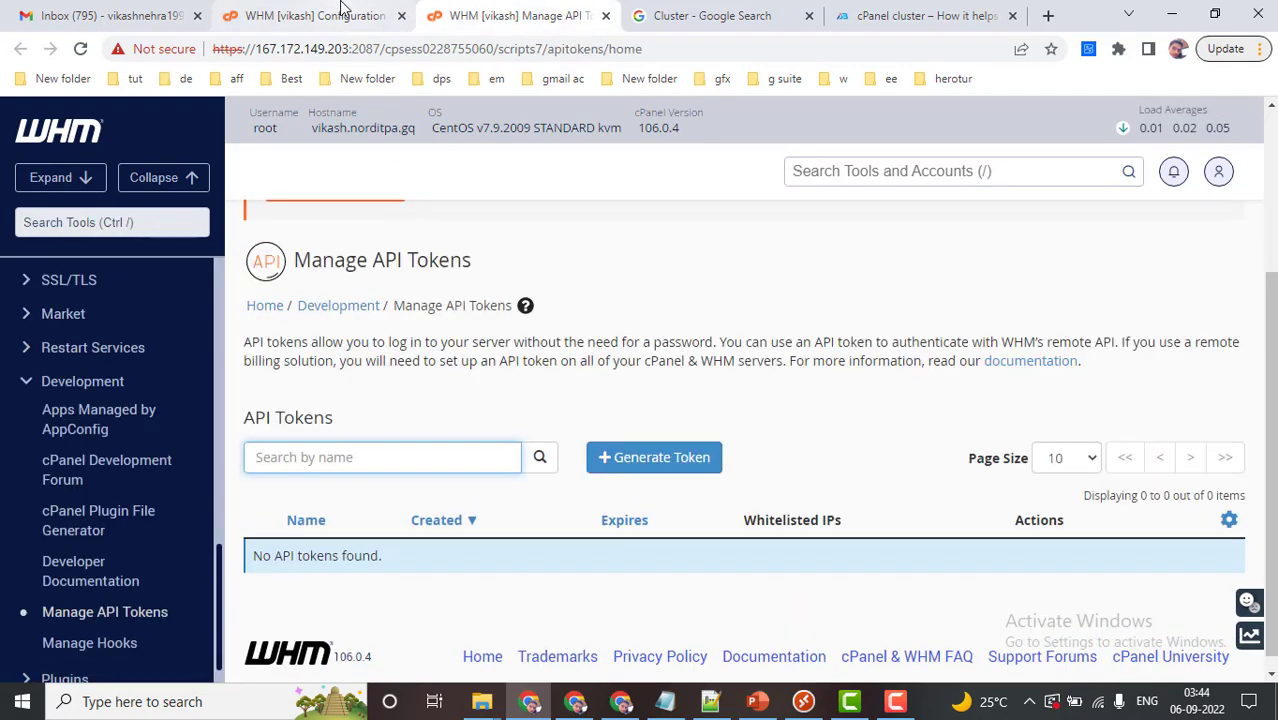
left_click(340, 8)
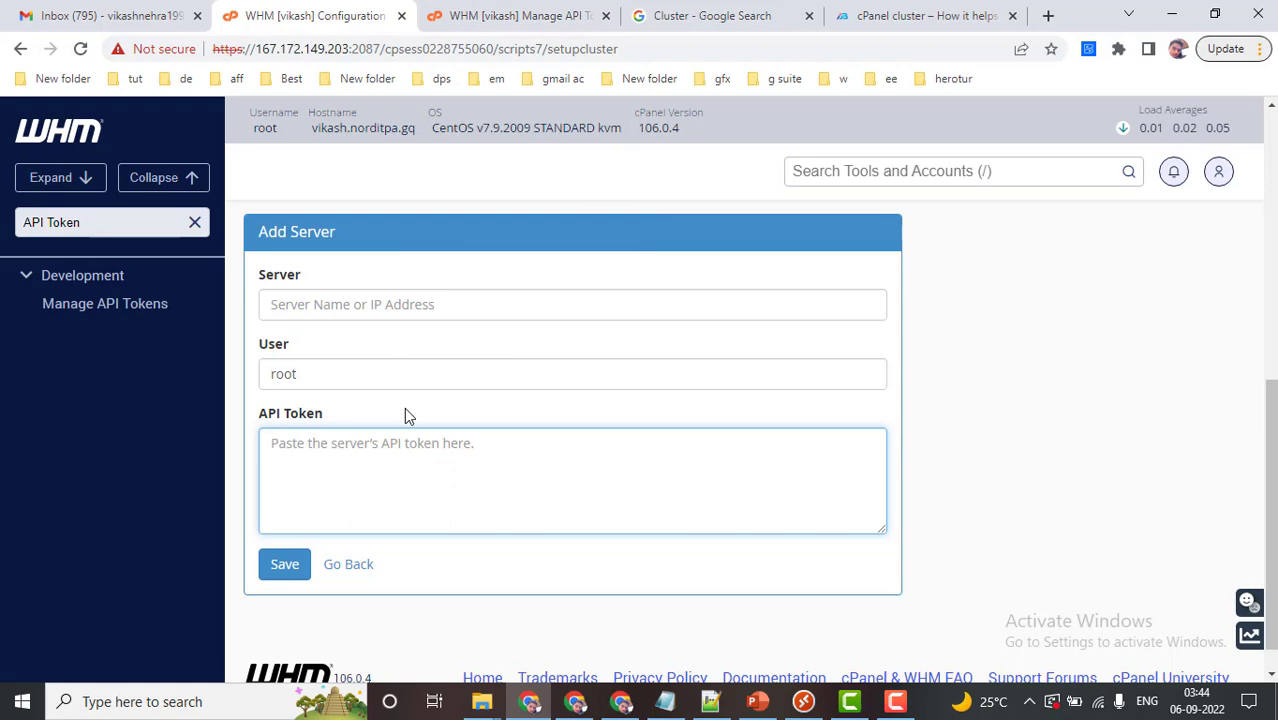
left_click(520, 15)
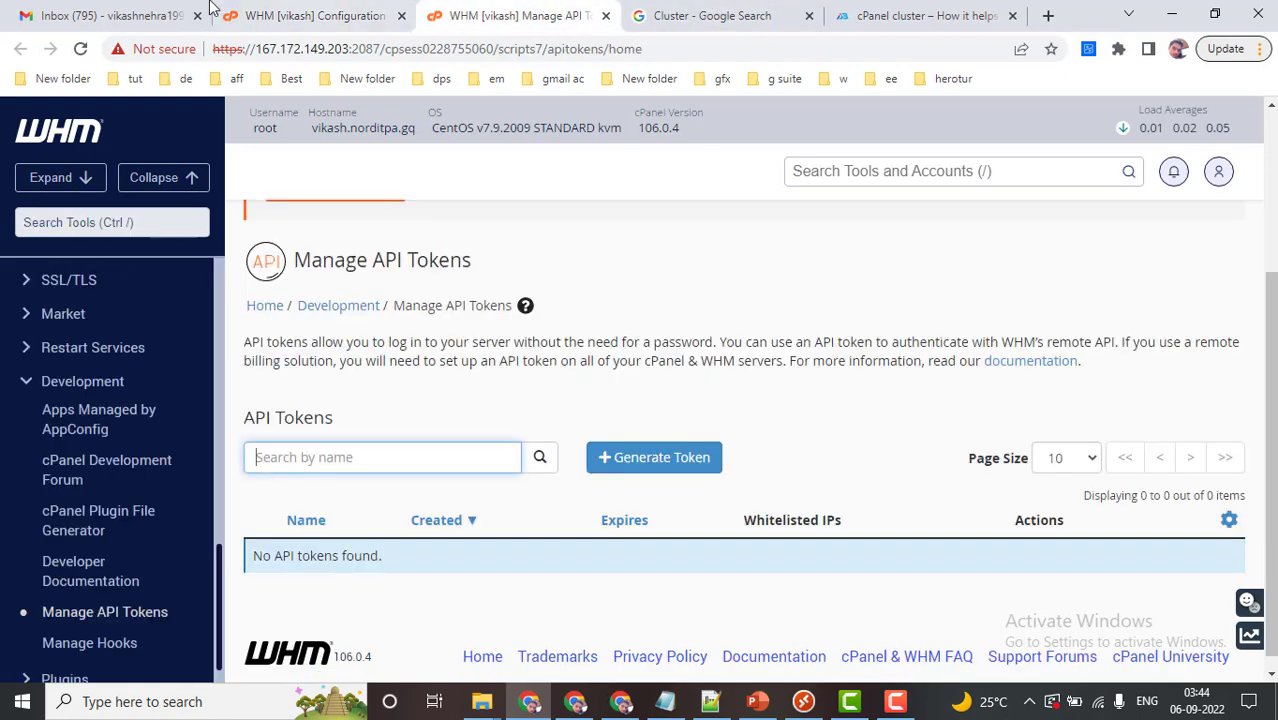
left_click(275, 15)
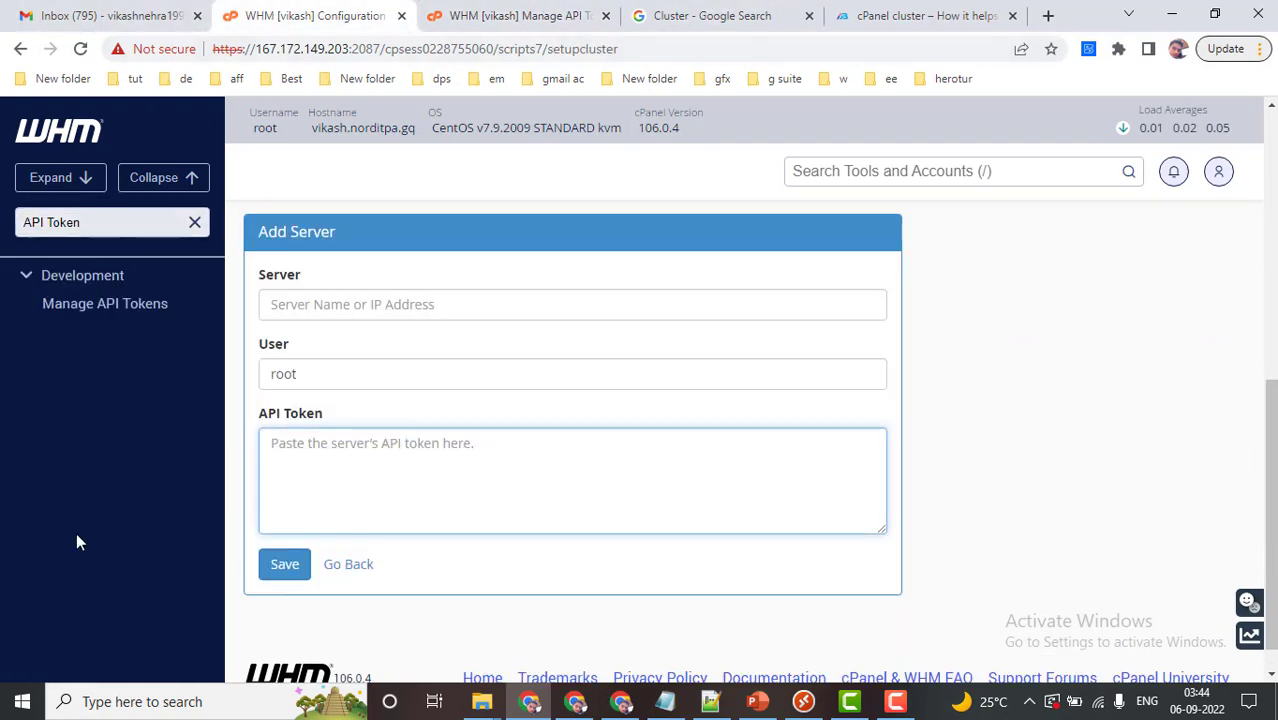
left_click(520, 14)
Start generating a new API token and grant it the All Features privilege under Everything.
scroll(436, 430, "down", 1)
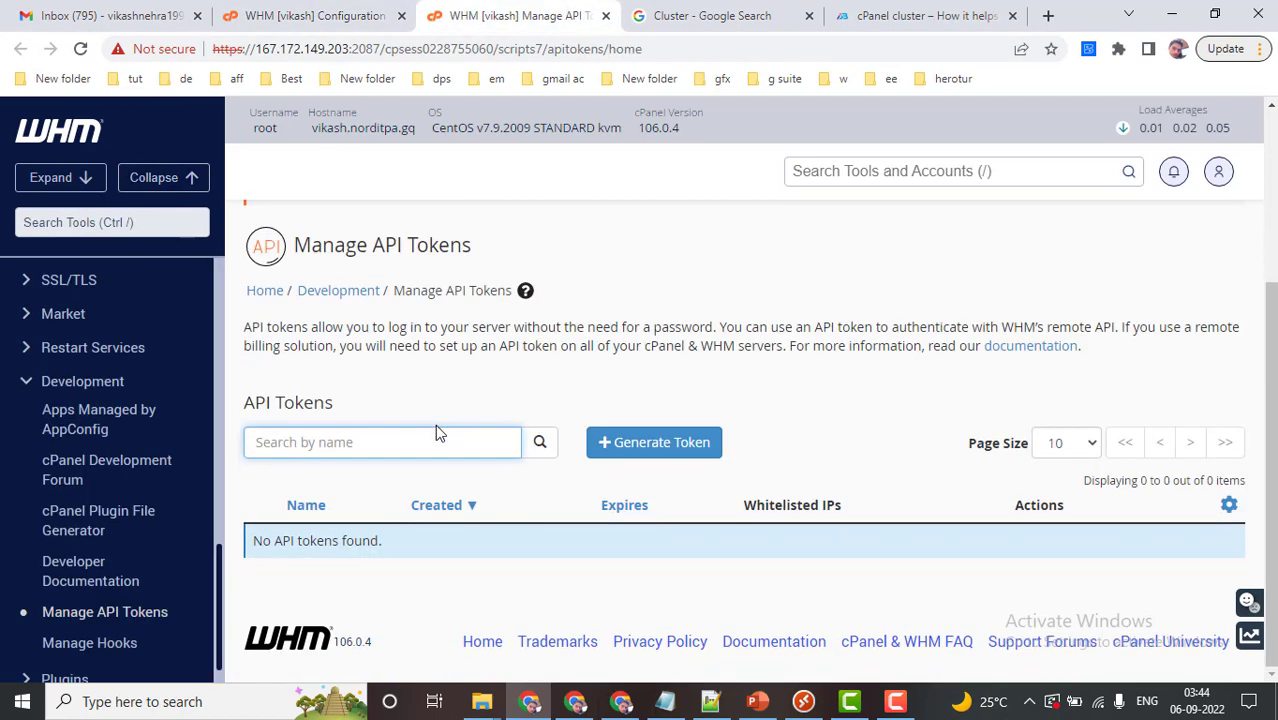
left_click(648, 443)
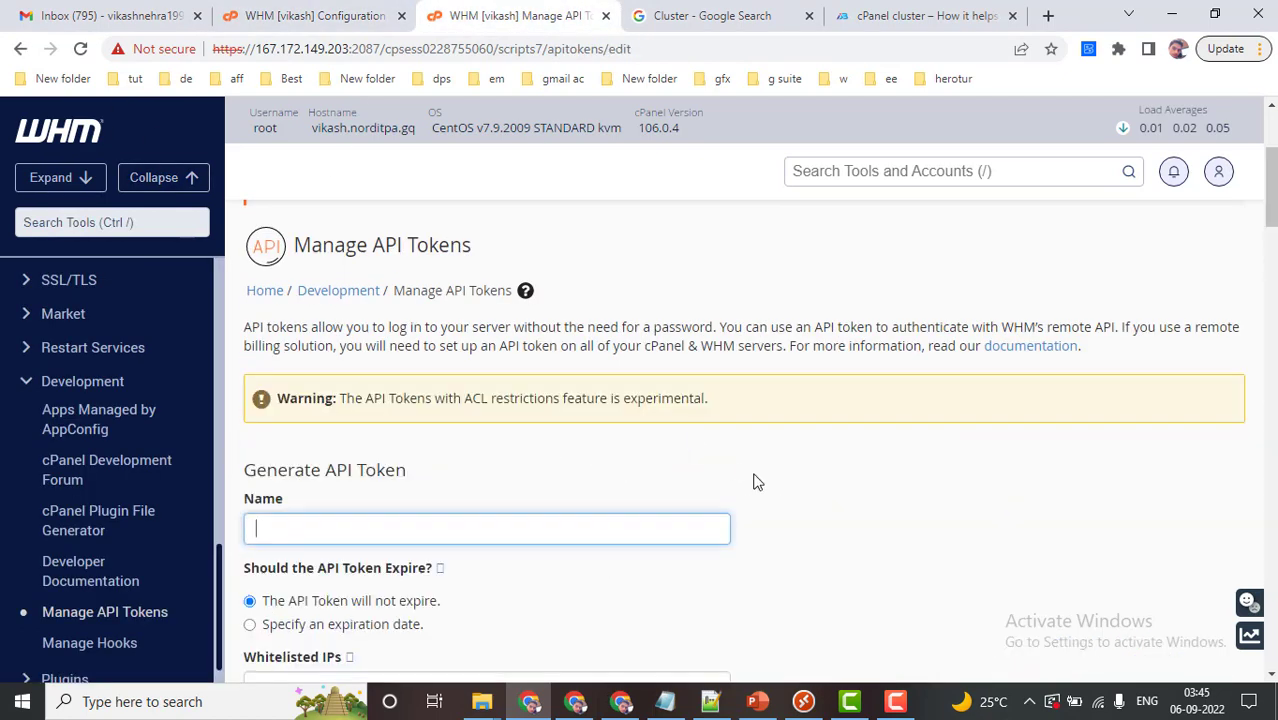
scroll(755, 479, "down", 3)
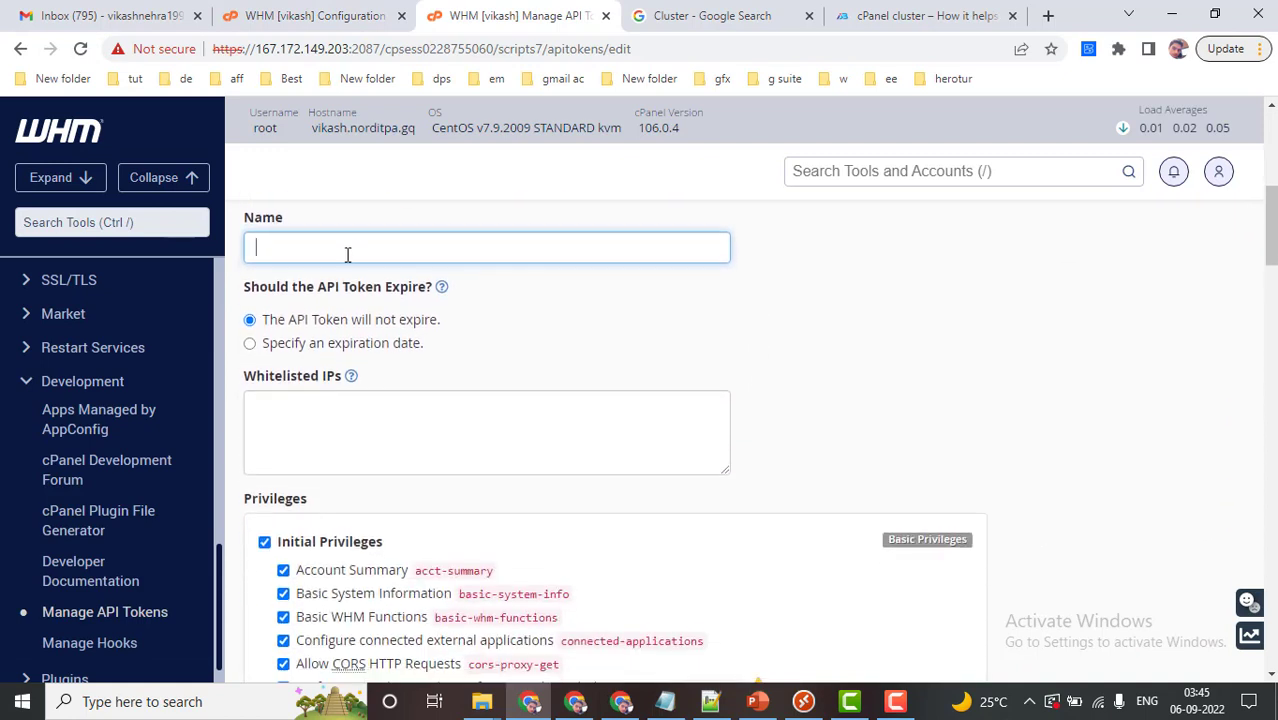
scroll(349, 423, "down", 1)
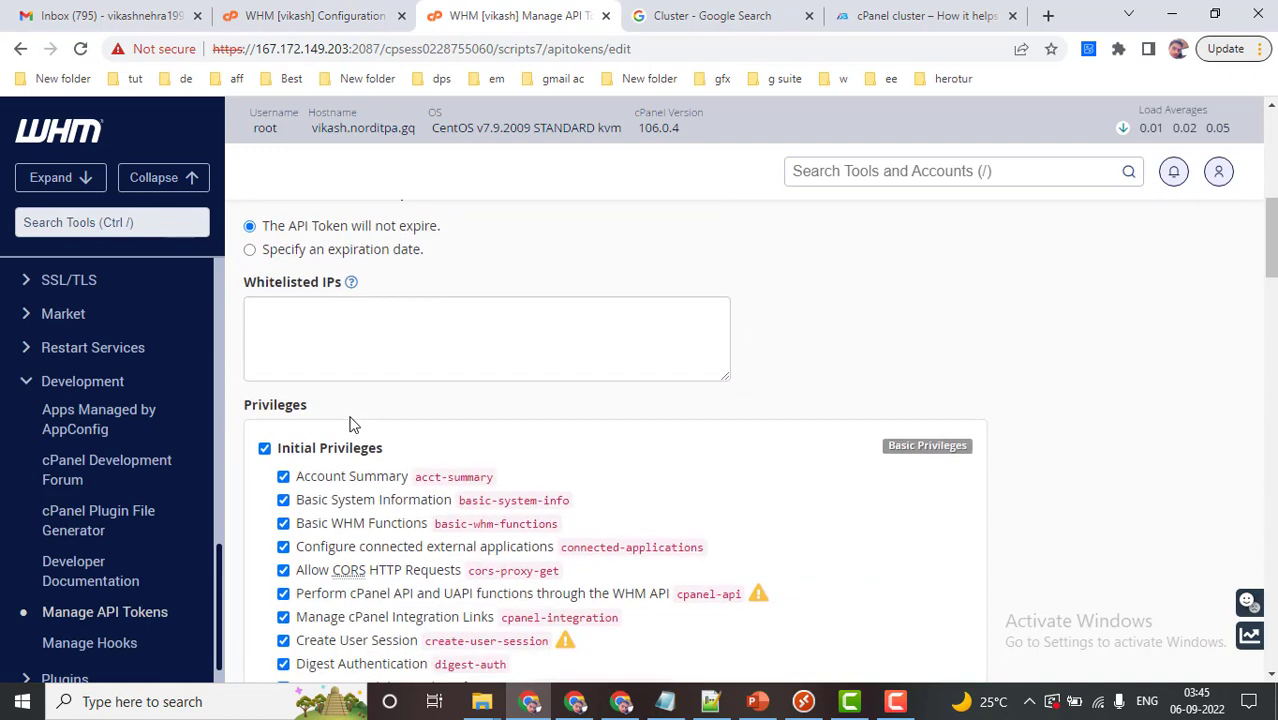
scroll(339, 305, "up", 1)
scroll(322, 357, "up", 1)
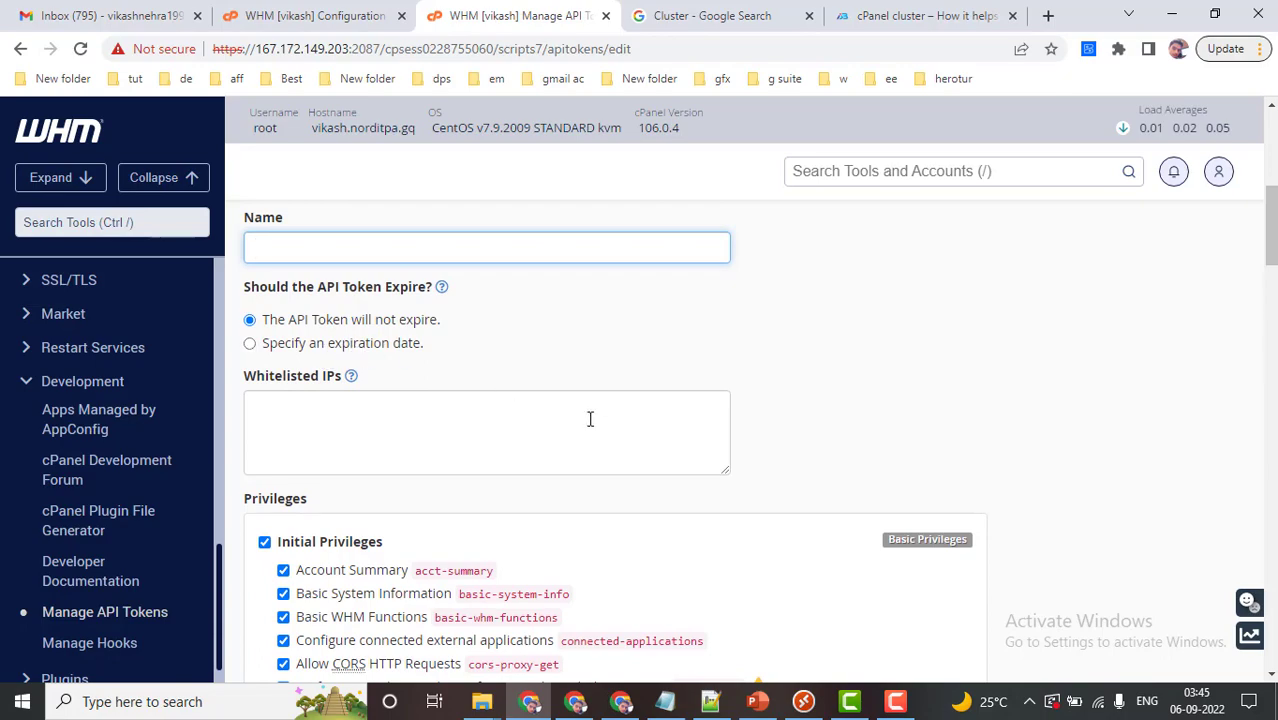
scroll(580, 430, "down", 6)
scroll(370, 520, "down", 15)
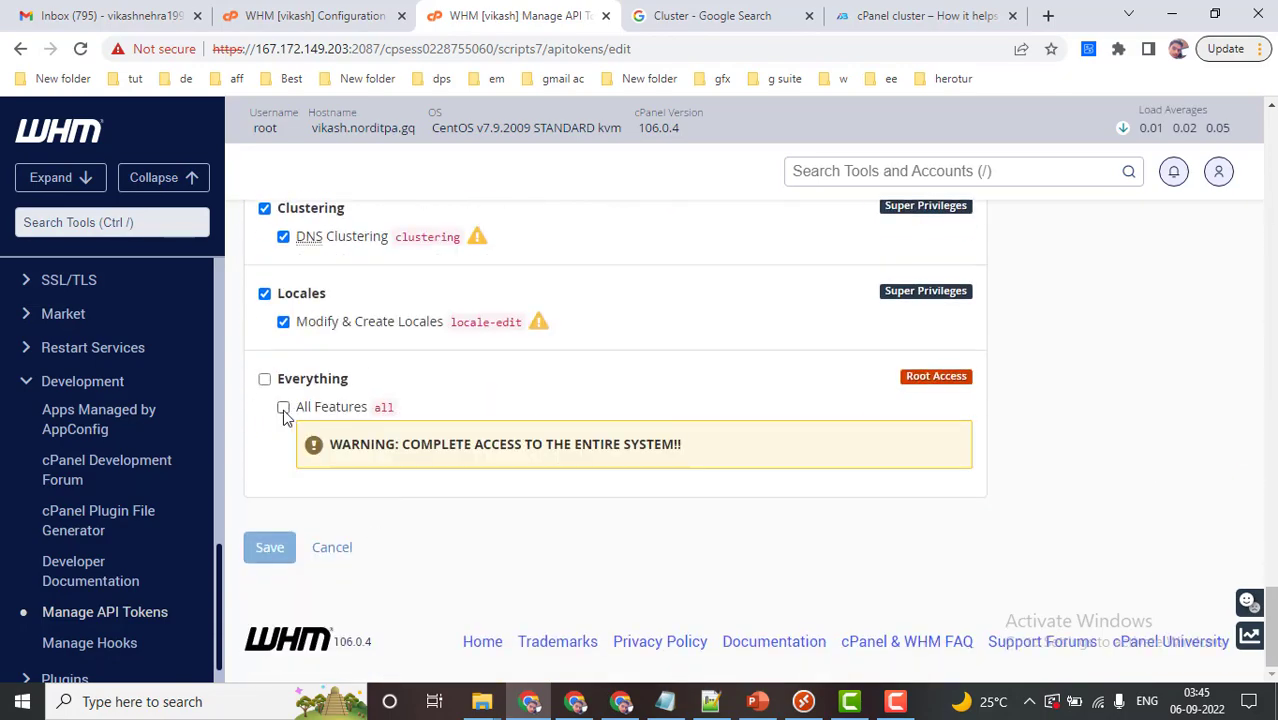
left_click(283, 408)
Name the new API token "vkkk".
left_click_drag(1270, 612, 1270, 172)
scroll(472, 522, "up", 1)
scroll(360, 474, "down", 2)
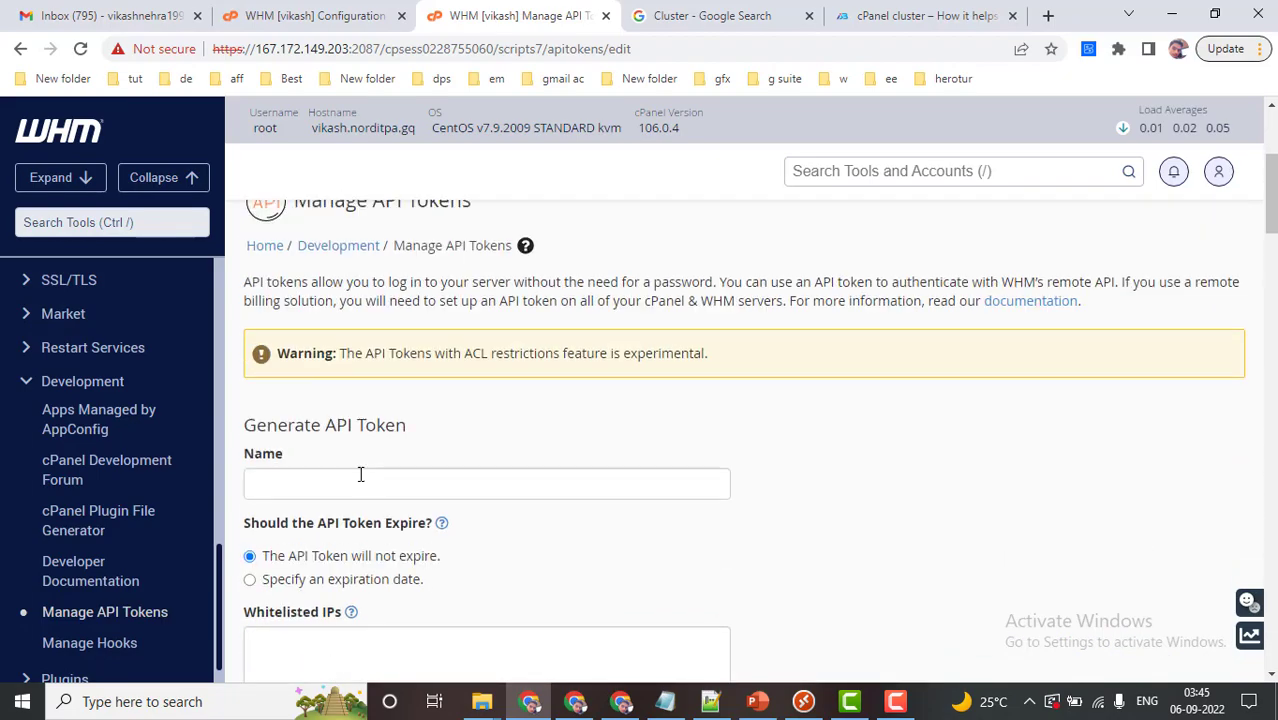
left_click(360, 487)
type("vkkk")
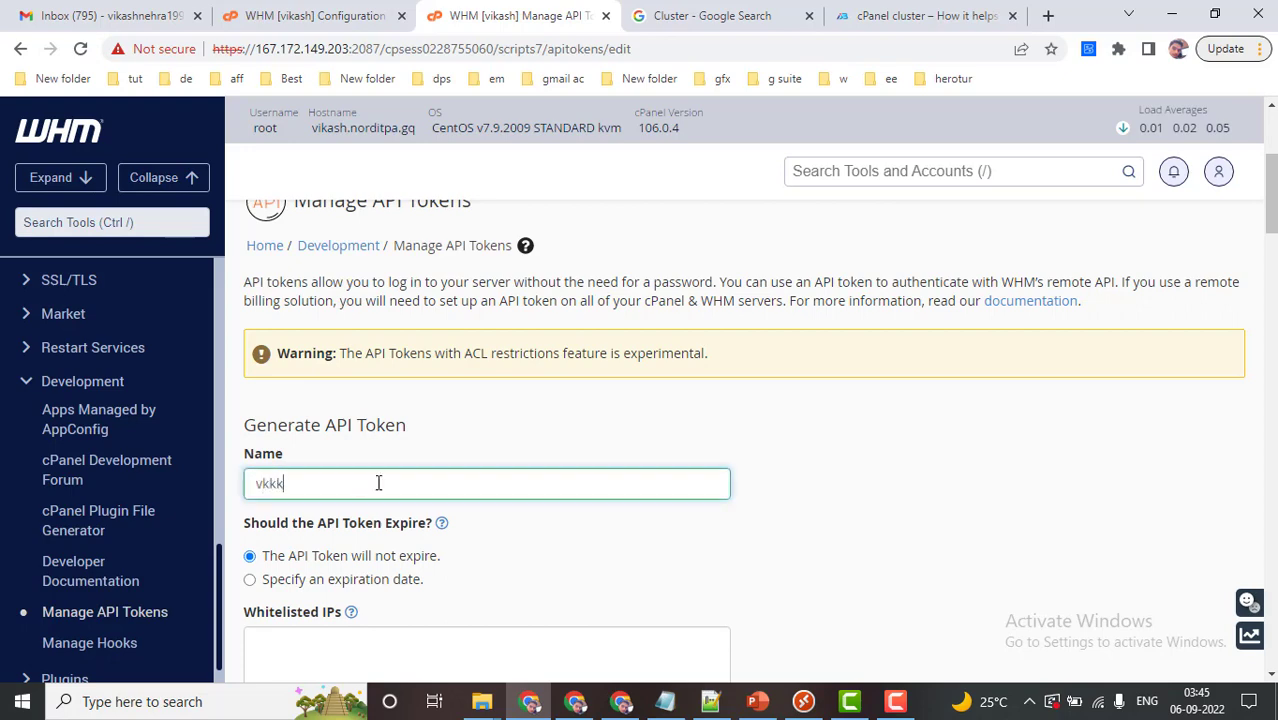
Check the selected privileges and save the new API token.
left_click_drag(1270, 195, 1210, 652)
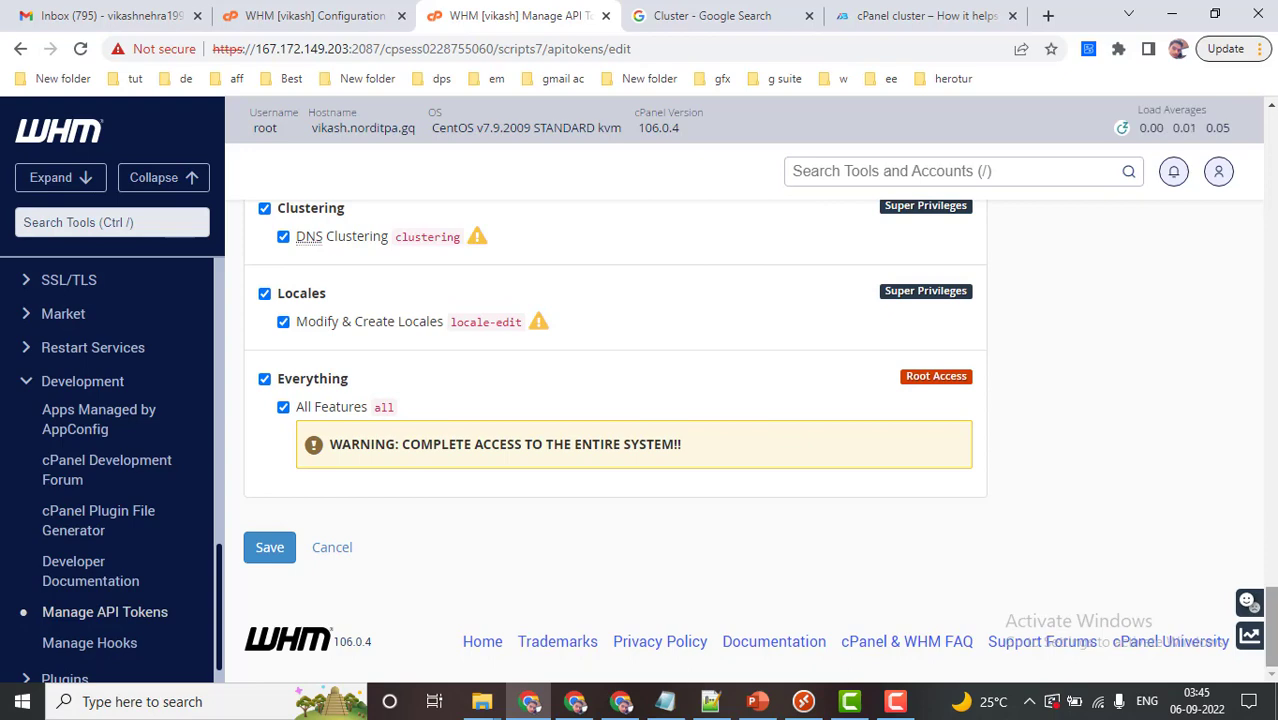
scroll(480, 580, "up", 10)
scroll(600, 660, "down", 10)
left_click(272, 556)
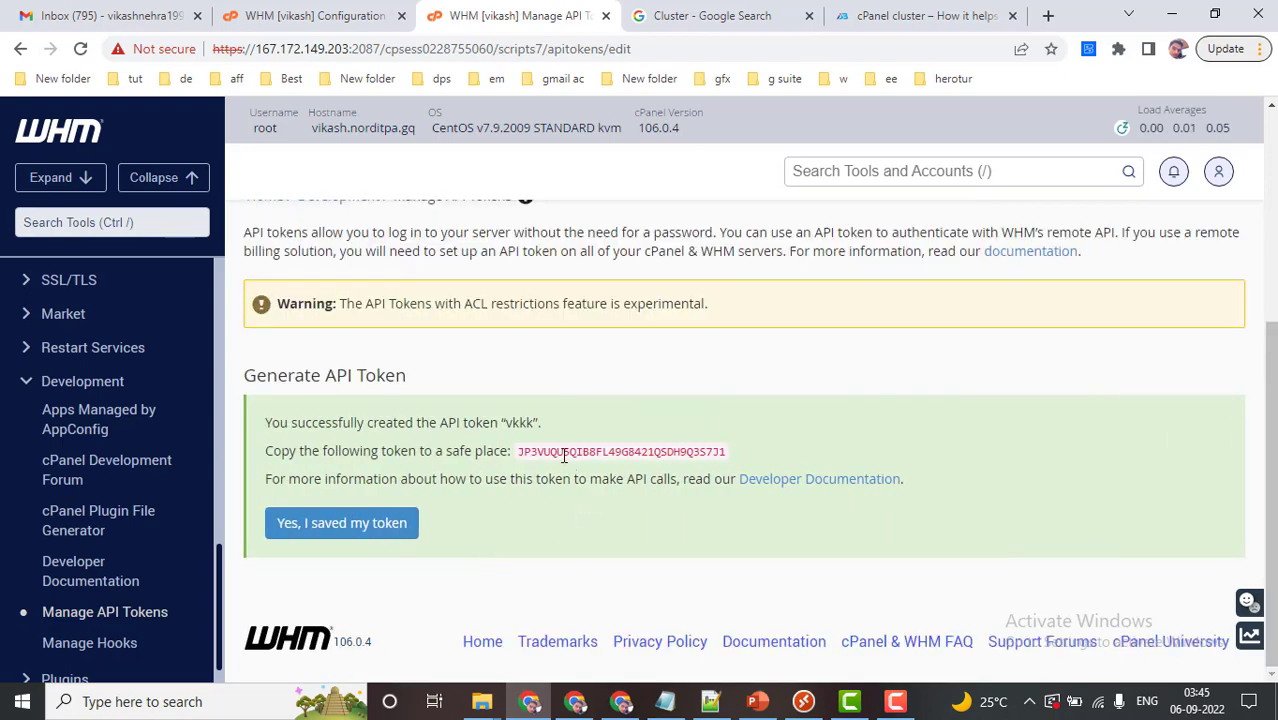
Copy the generated API token and paste it into the API Token field of the Add Server form.
double_click(565, 455)
right_click(565, 455)
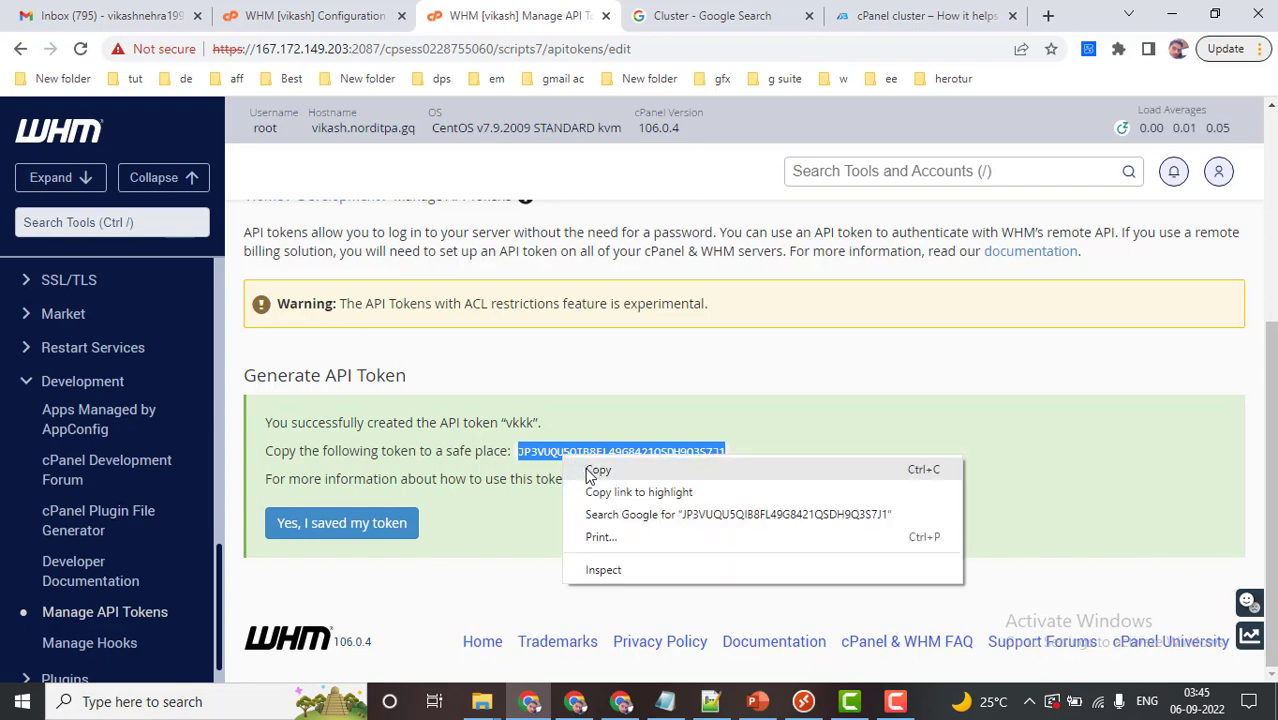
left_click(590, 472)
left_click(313, 15)
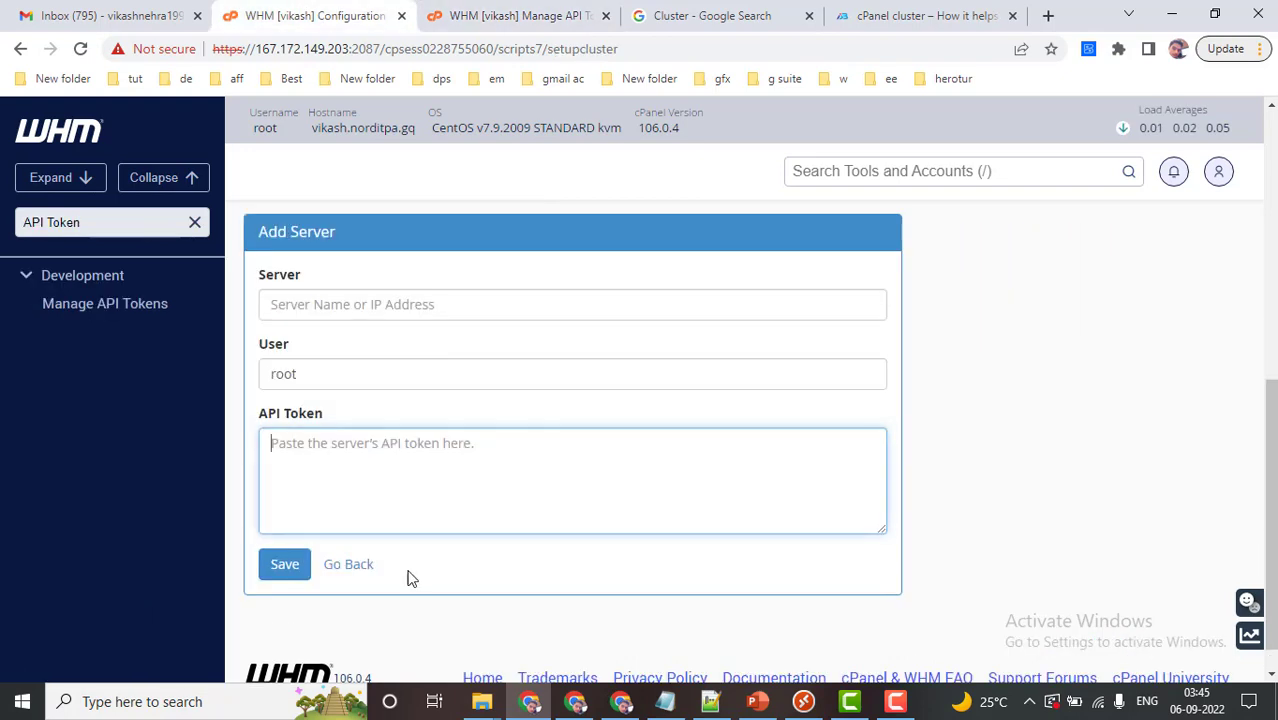
right_click(396, 497)
left_click(476, 349)
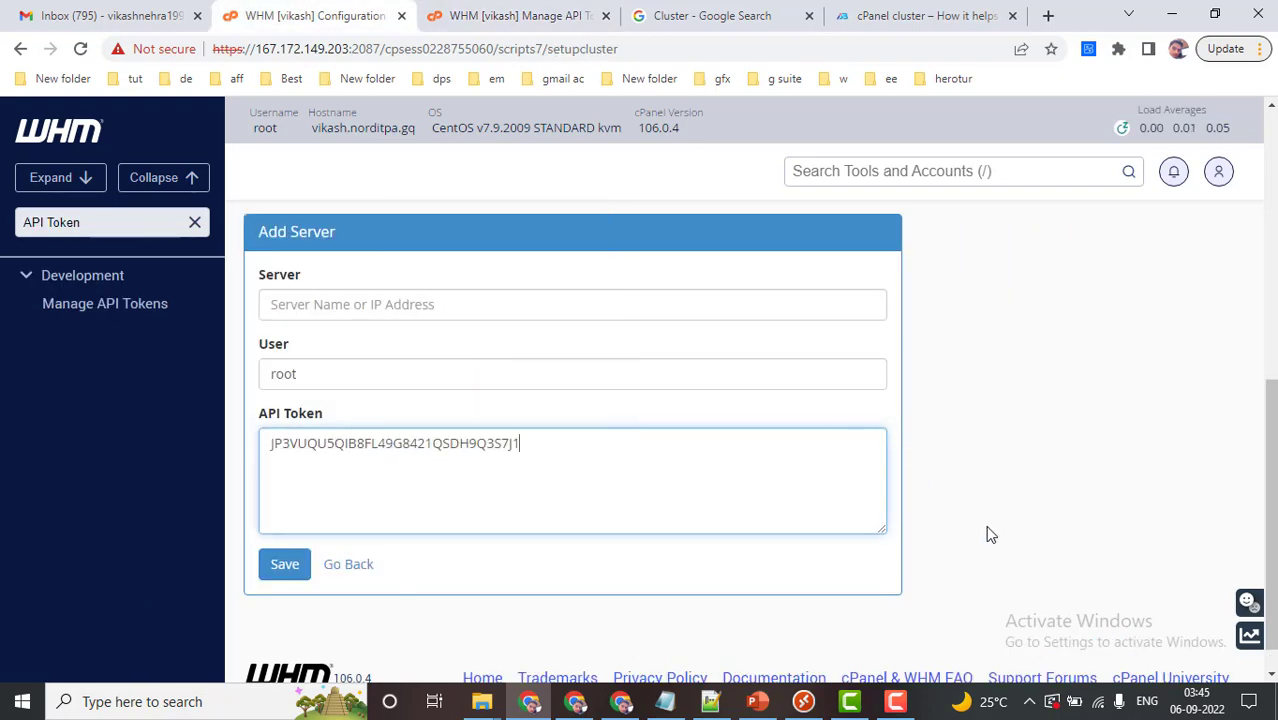
left_click(375, 296)
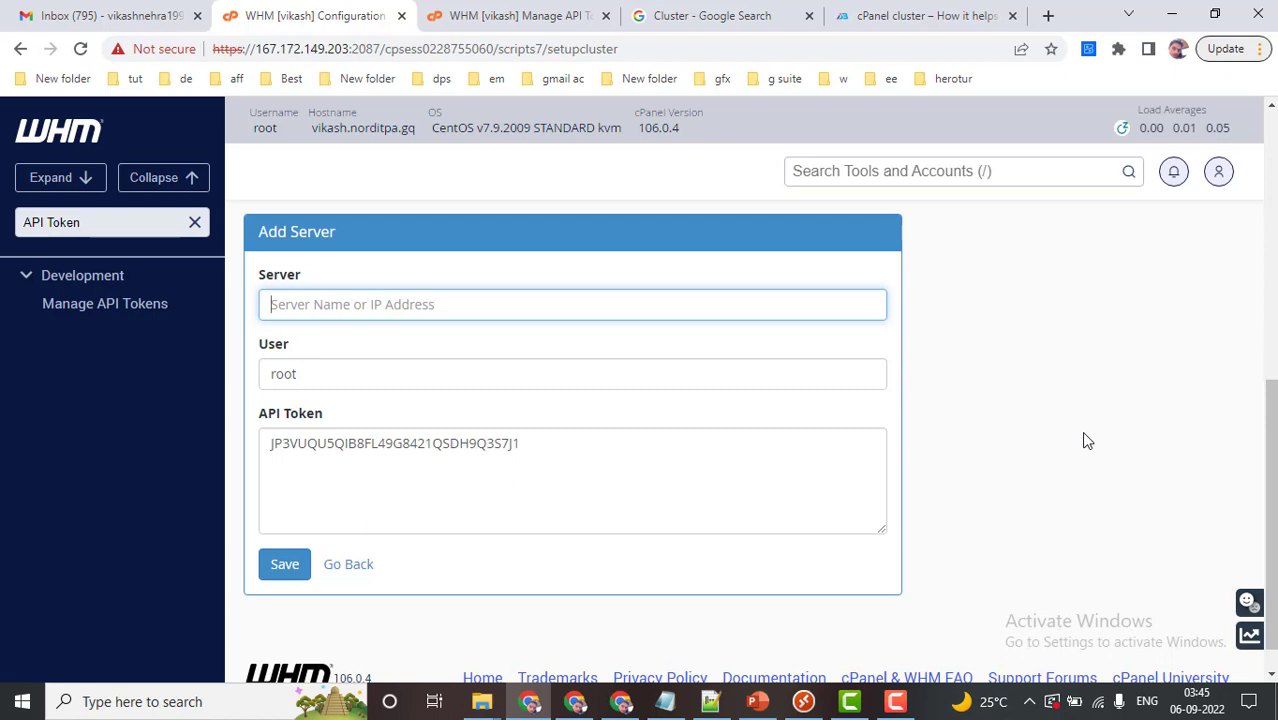
left_click(470, 15)
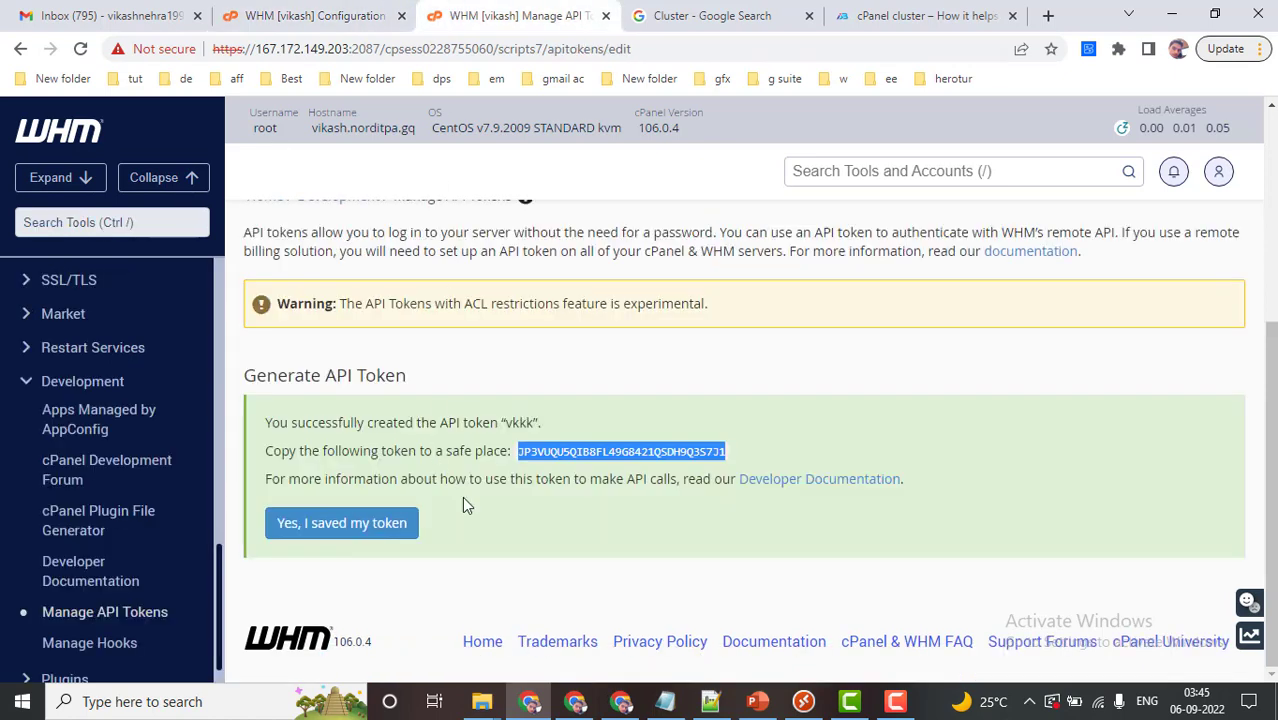
left_click(305, 15)
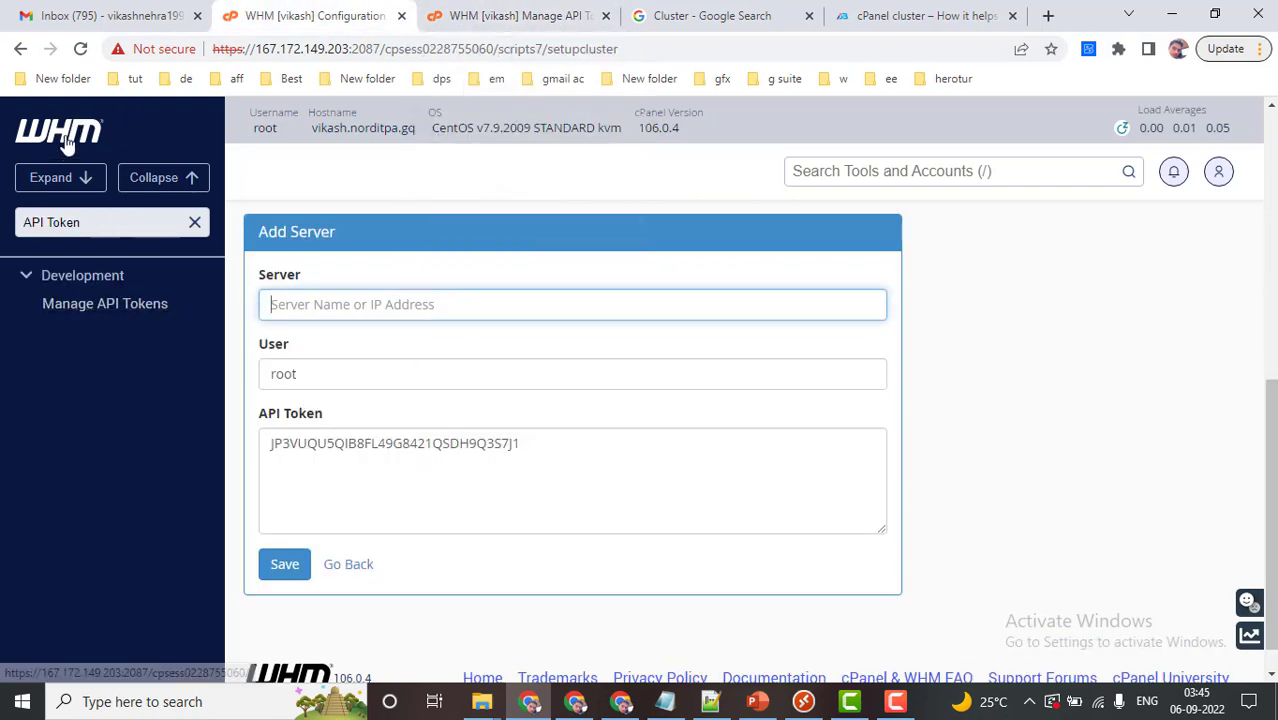
left_click(383, 298)
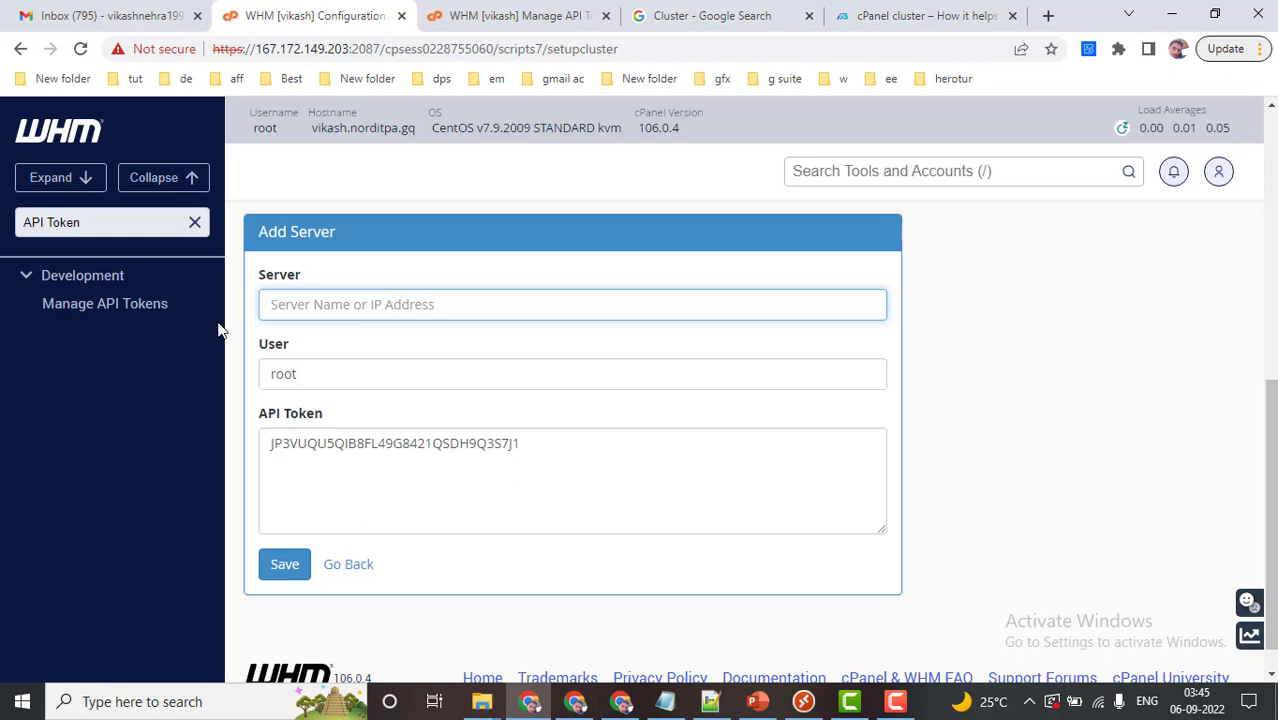
Clear the tool search and reopen the Configuration Cluster page to examine its list of servers.
left_click(194, 222)
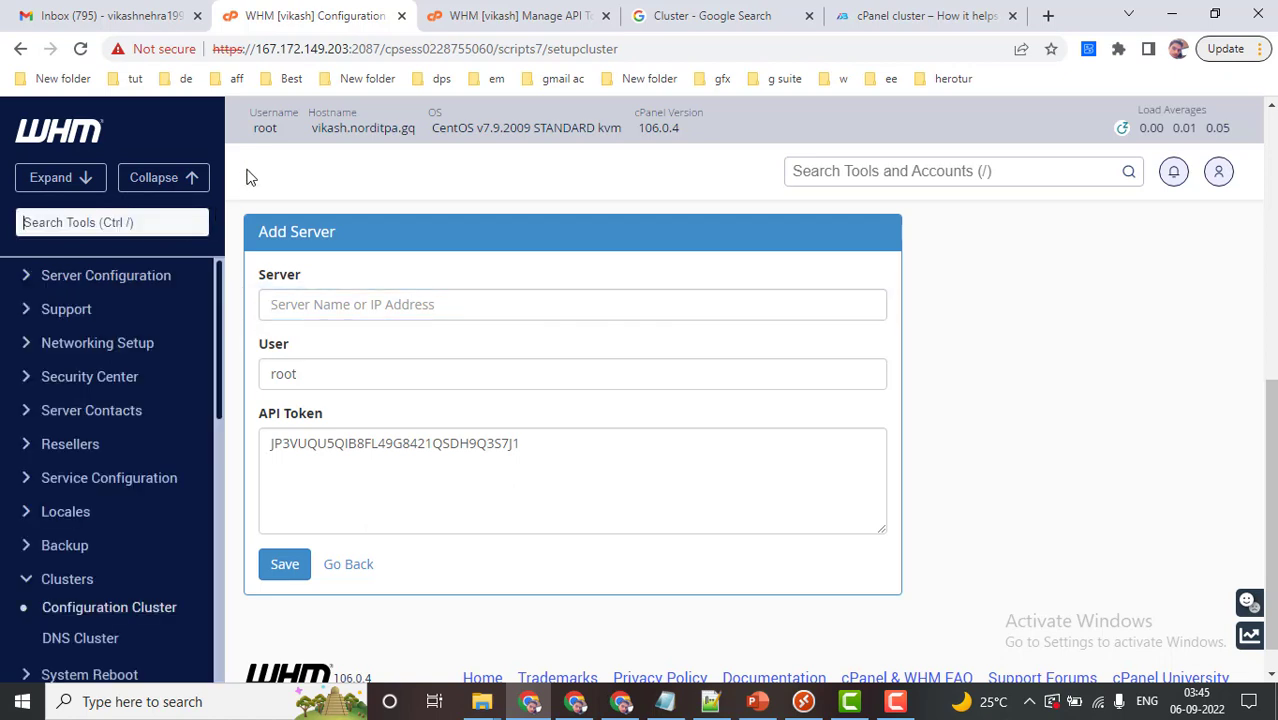
scroll(207, 414, "down", 2)
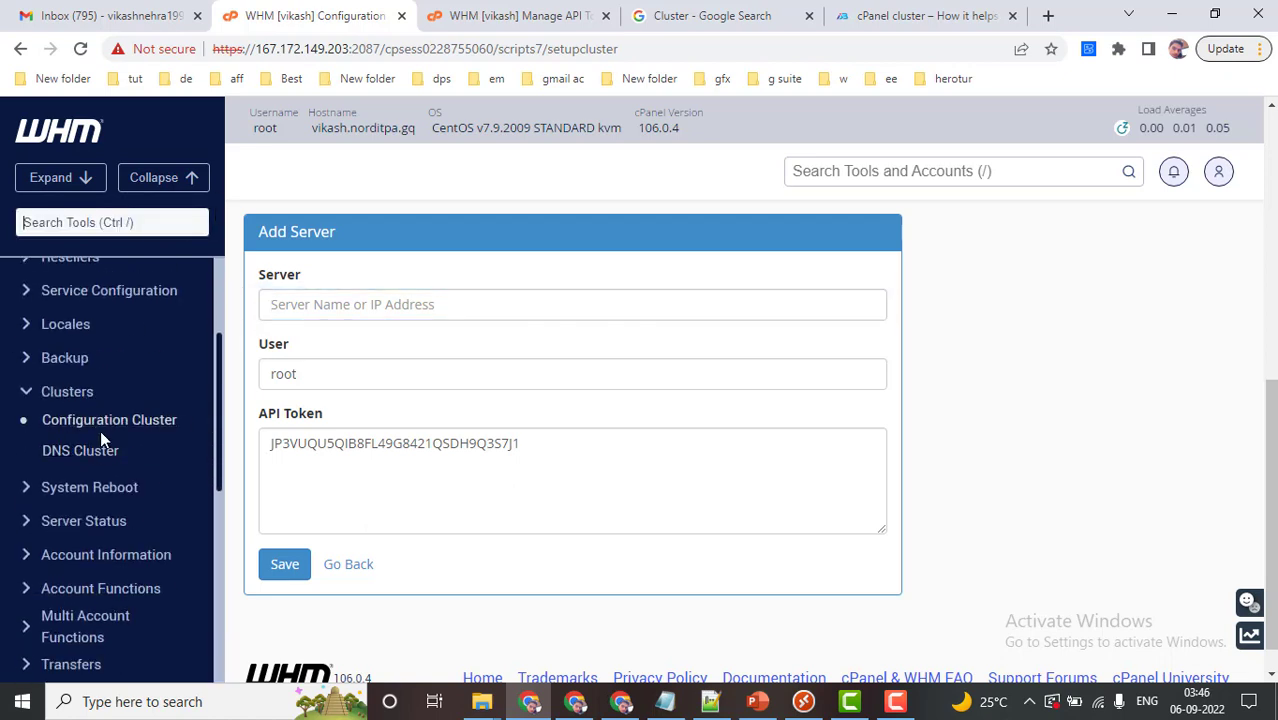
left_click(140, 432)
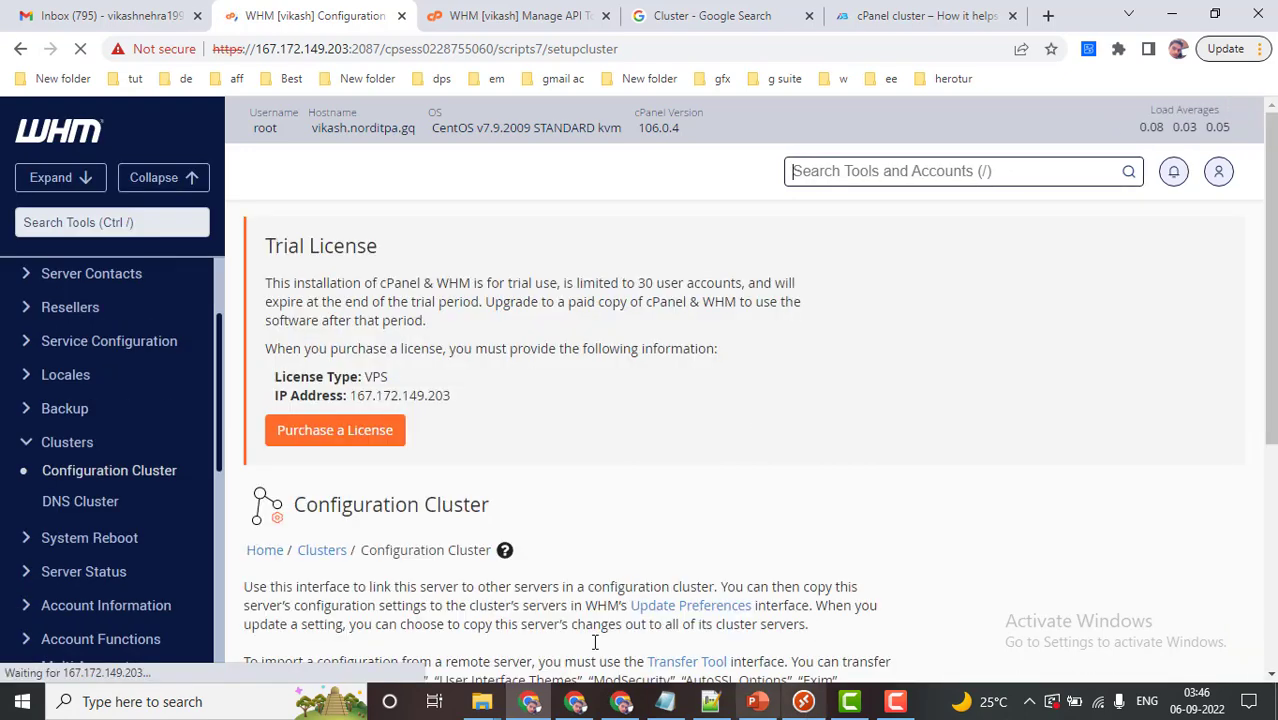
scroll(518, 512, "down", 1)
scroll(518, 512, "down", 3)
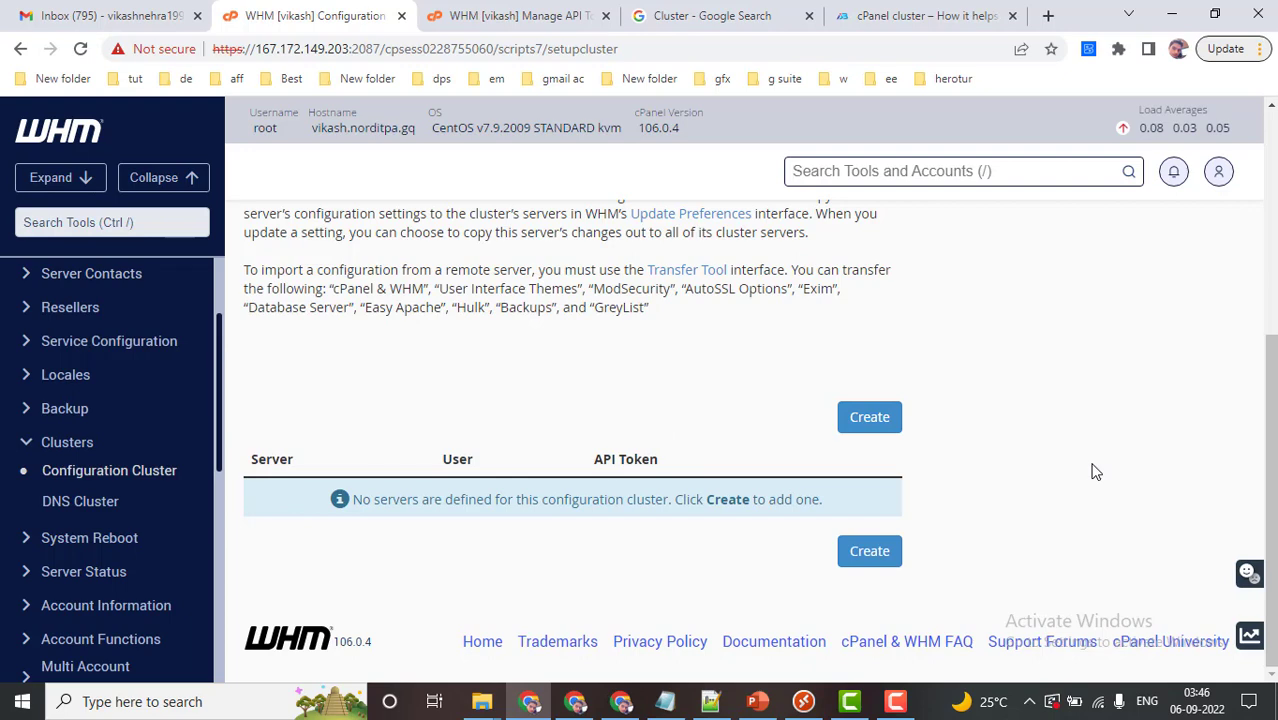
Open the DNS Cluster page and examine its Global DNS Cluster Options.
left_click(86, 505)
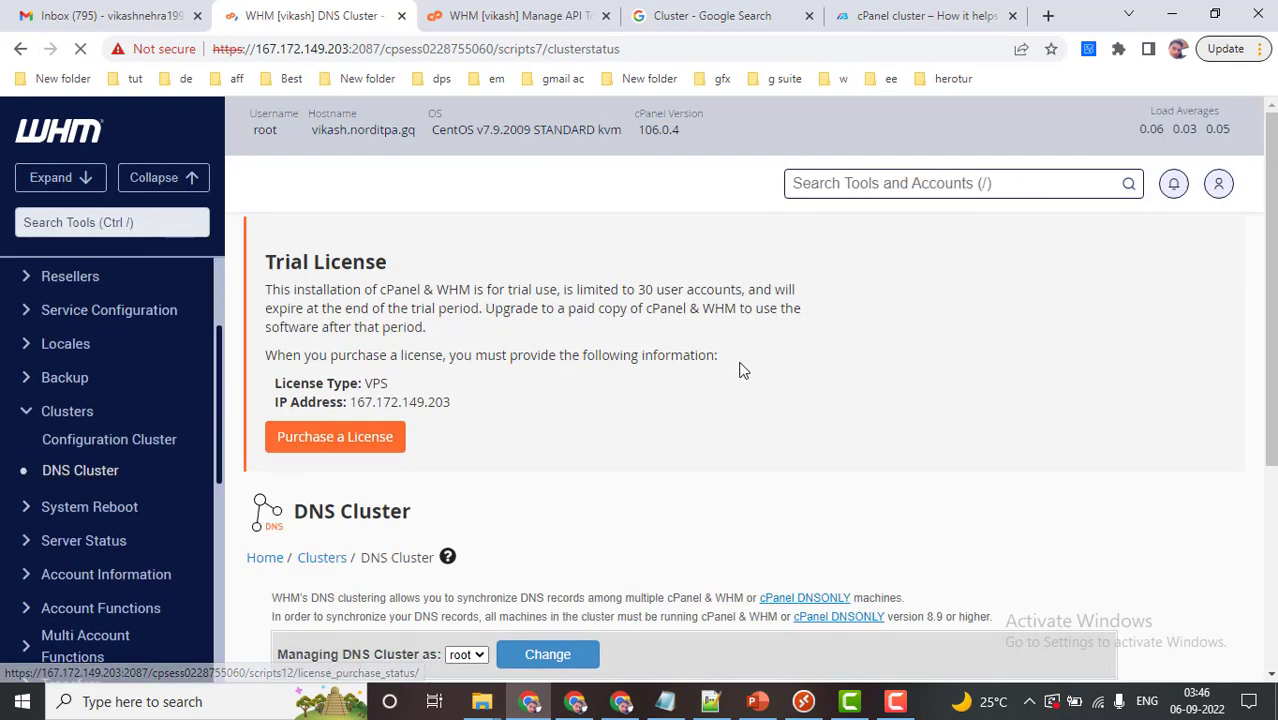
scroll(740, 368, "down", 2)
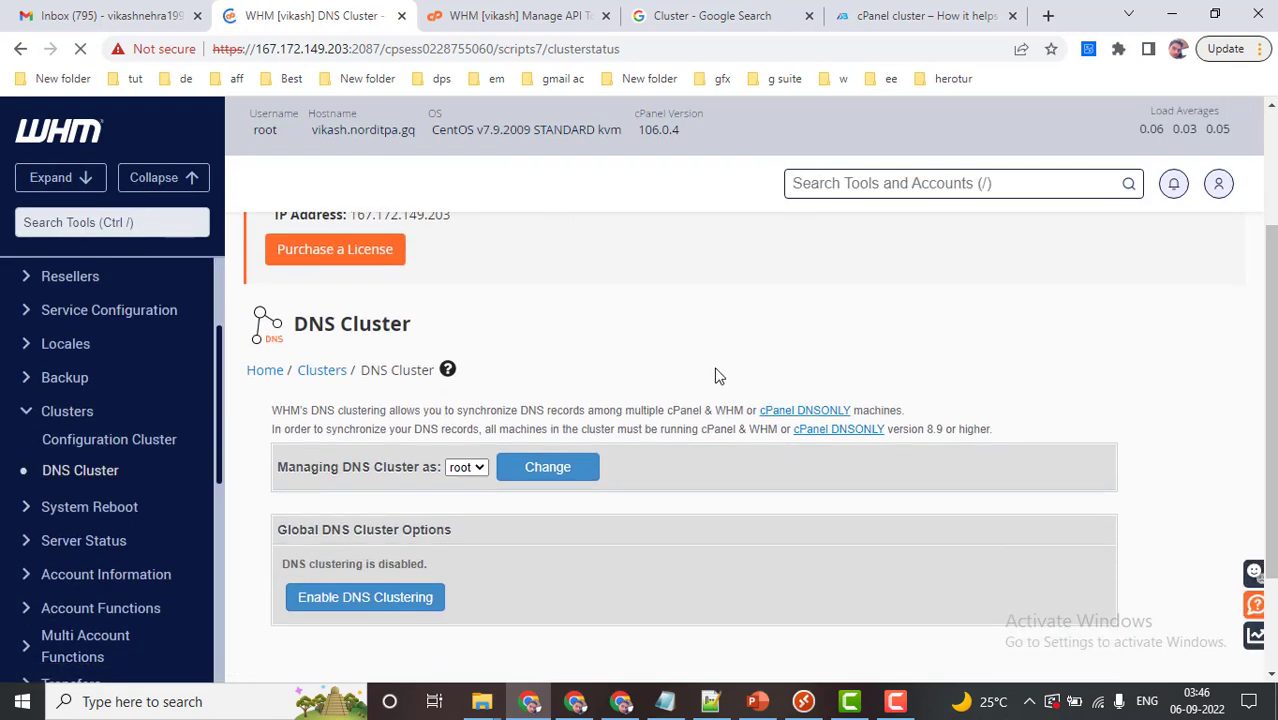
scroll(430, 630, "down", 2)
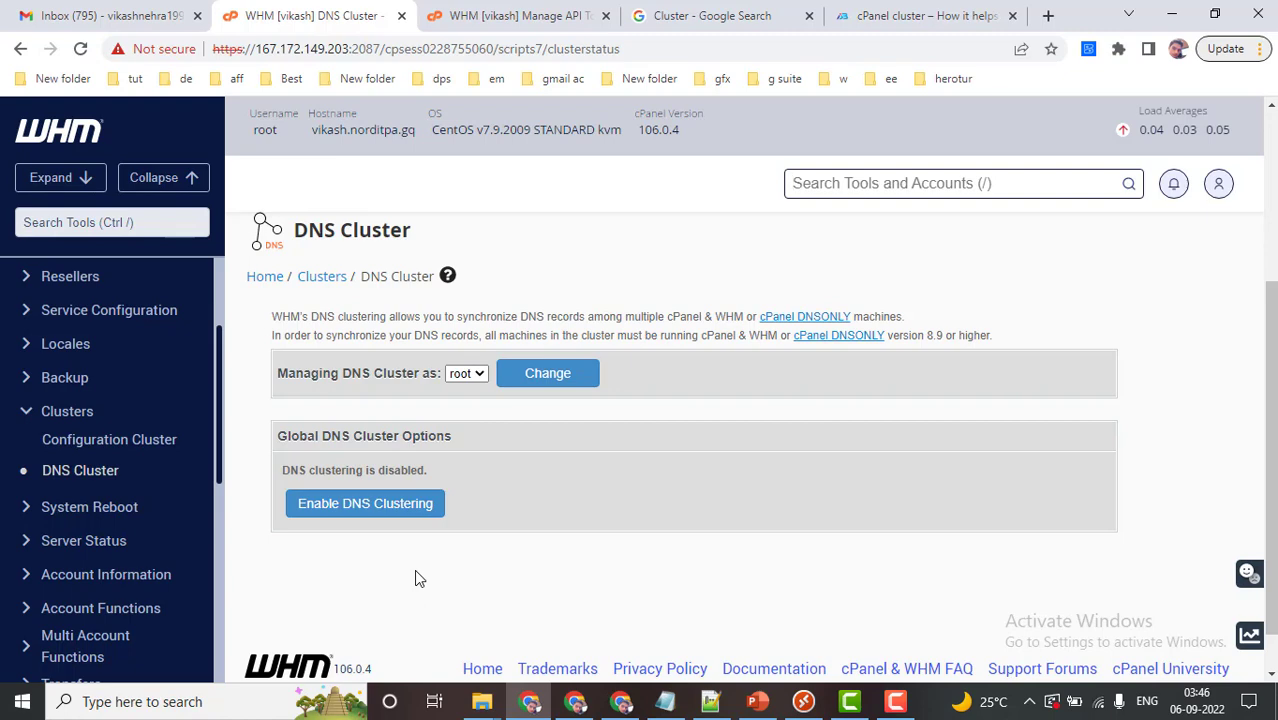
Review the DNS cluster section and its Central DNSONLY cluster diagram in the cPanel cluster article.
left_click(920, 15)
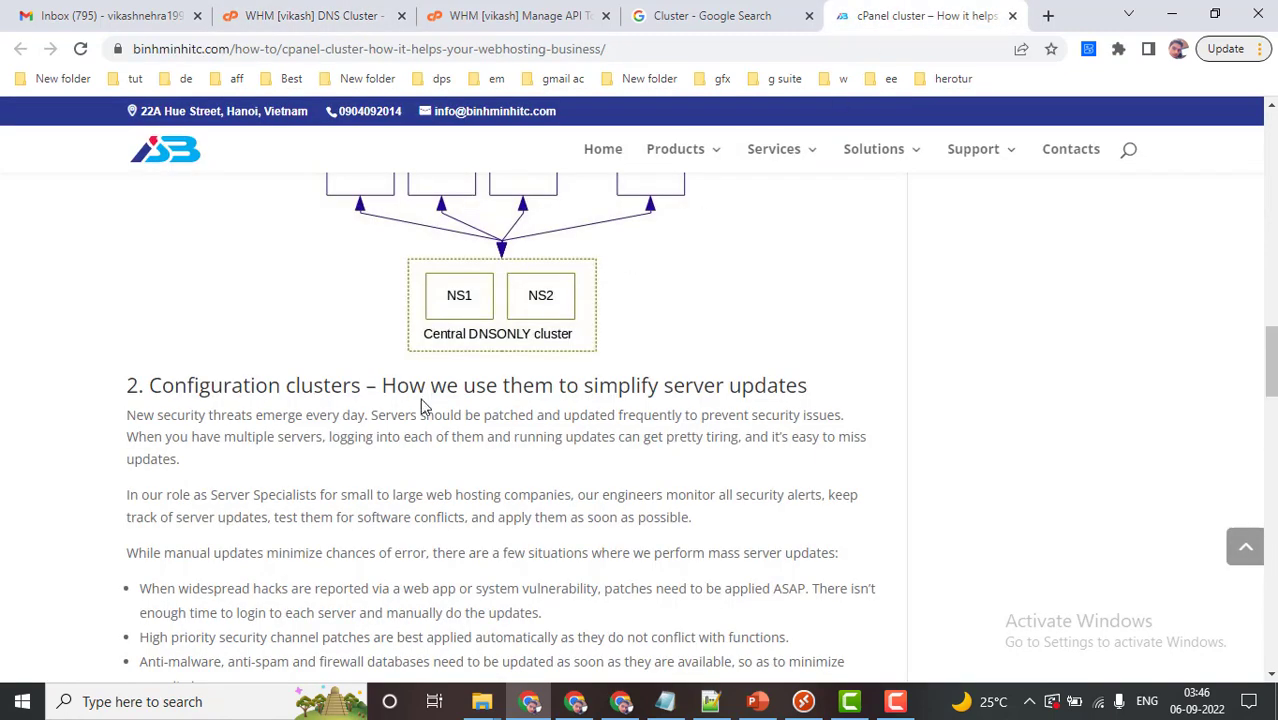
scroll(440, 395, "up", 5)
scroll(452, 388, "up", 10)
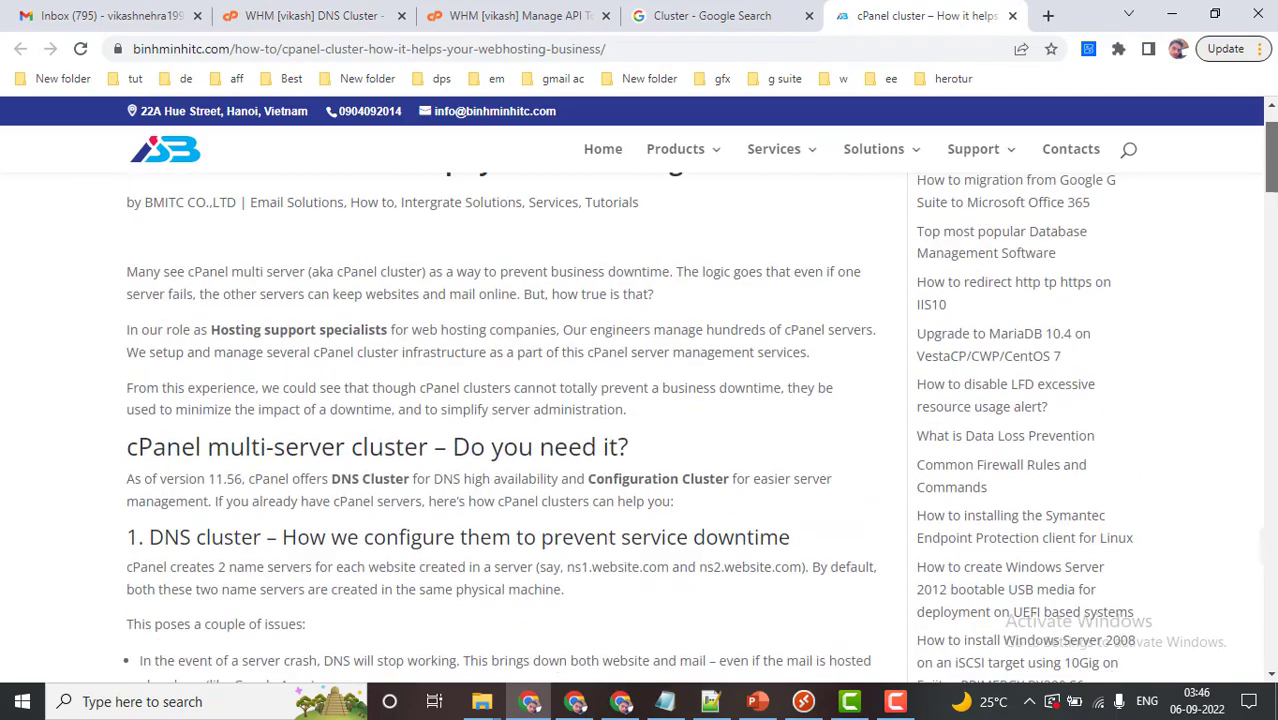
scroll(500, 430, "down", 10)
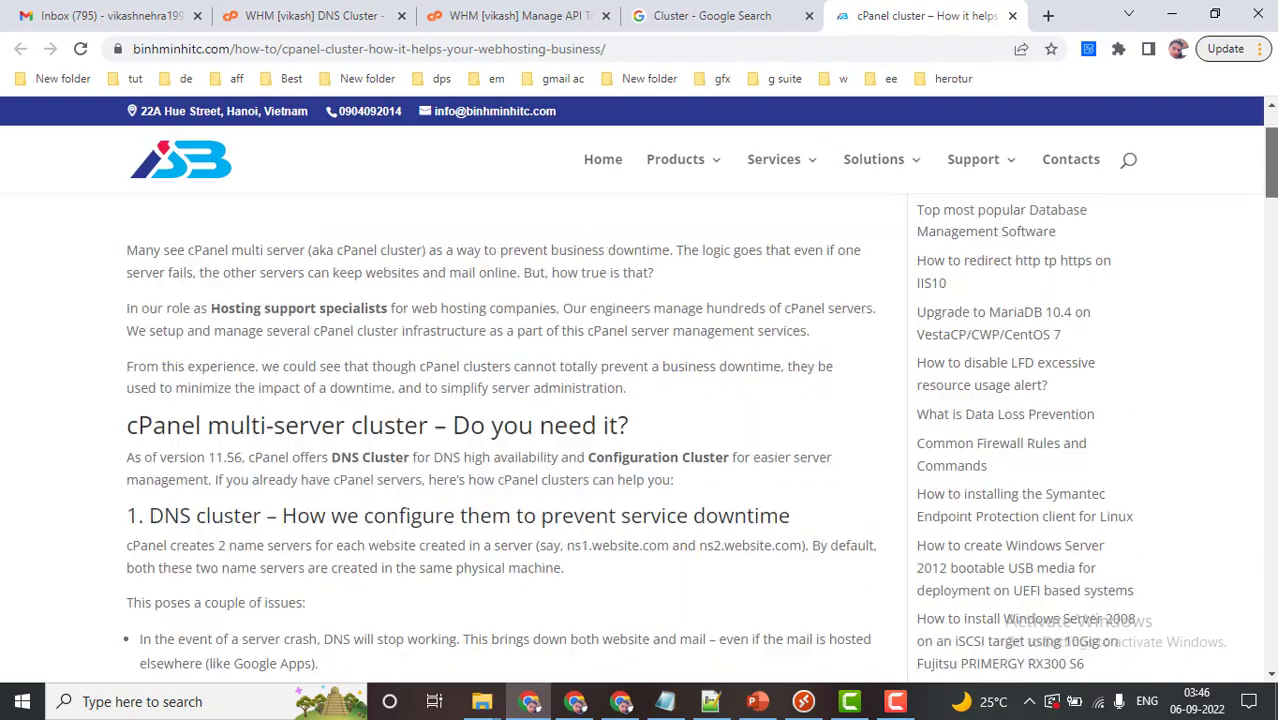
scroll(507, 443, "down", 5)
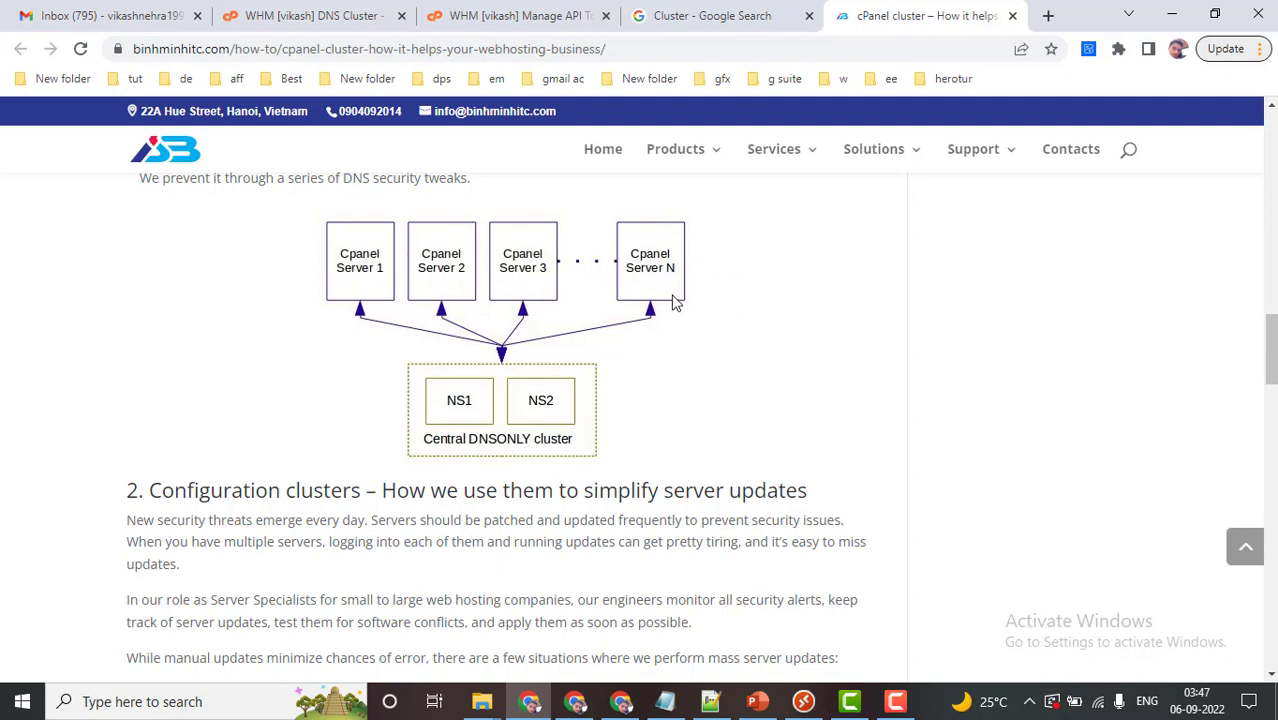
scroll(668, 262, "down", 1)
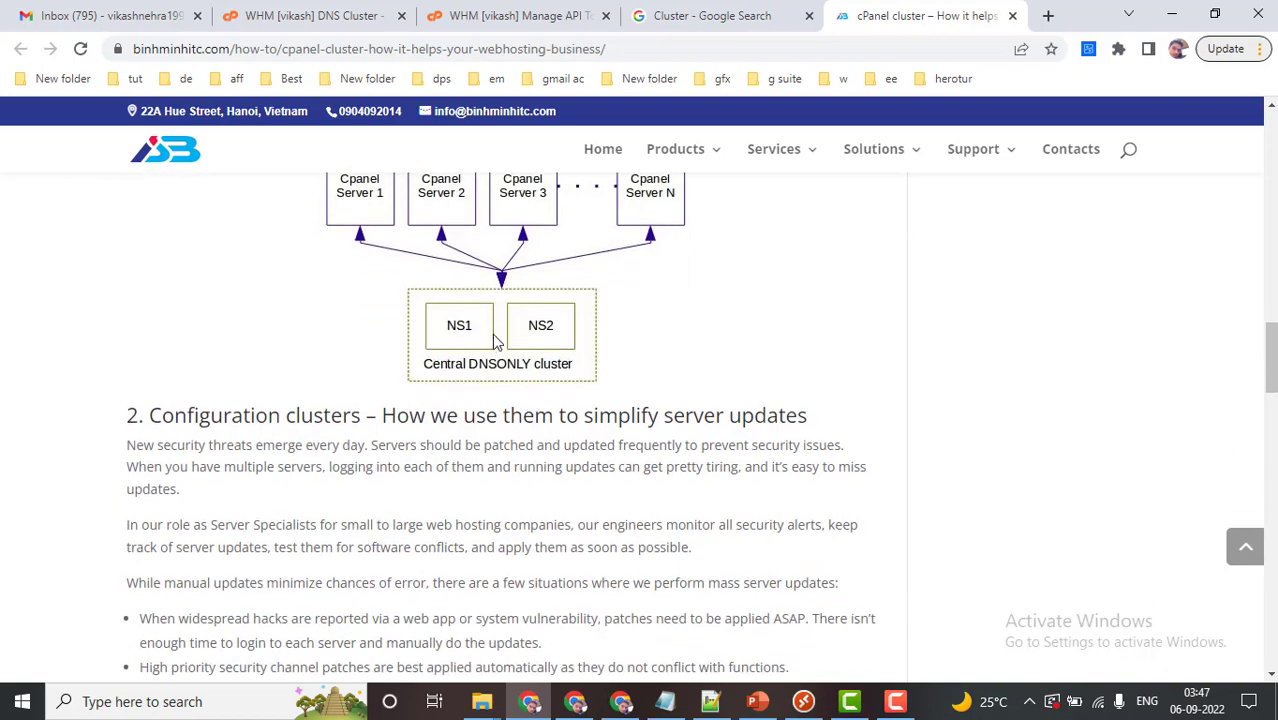
Review the article's configuration cluster section, covering the control server diagram, linked server list and Update Preferences settings.
scroll(550, 383, "down", 5)
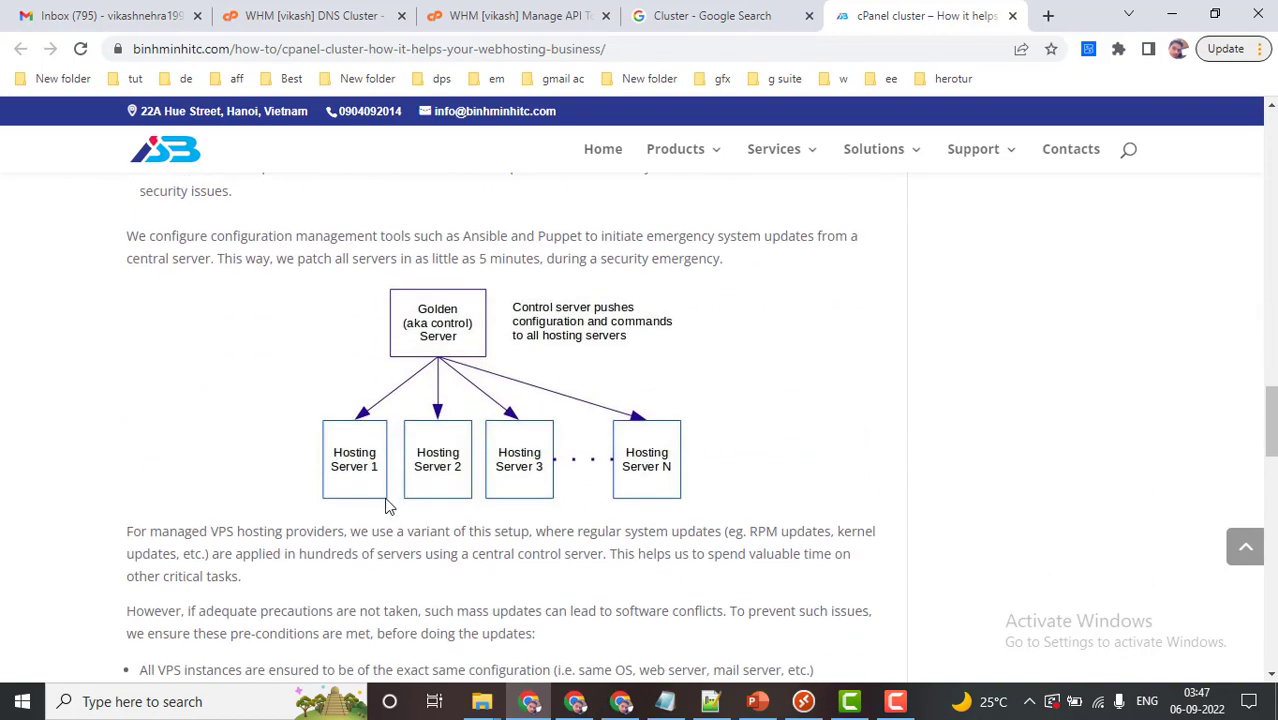
scroll(383, 500, "down", 4)
scroll(378, 497, "down", 5)
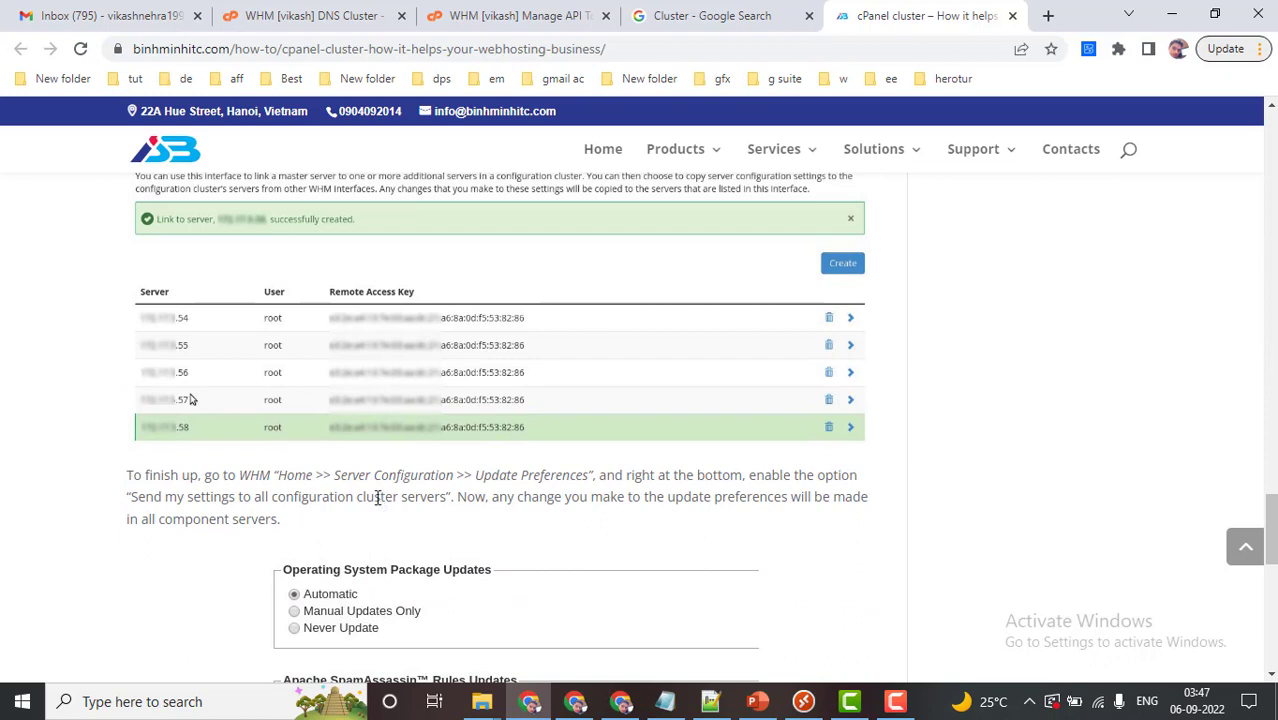
scroll(378, 497, "down", 1)
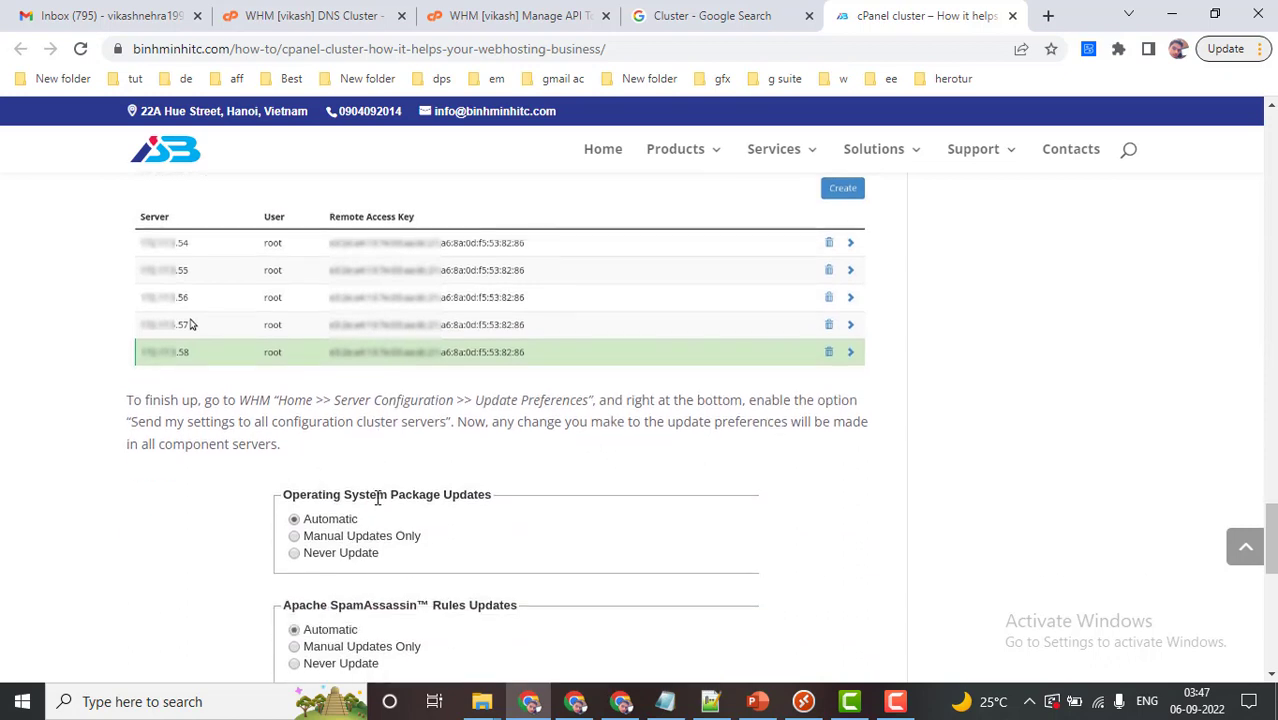
scroll(375, 497, "up", 1)
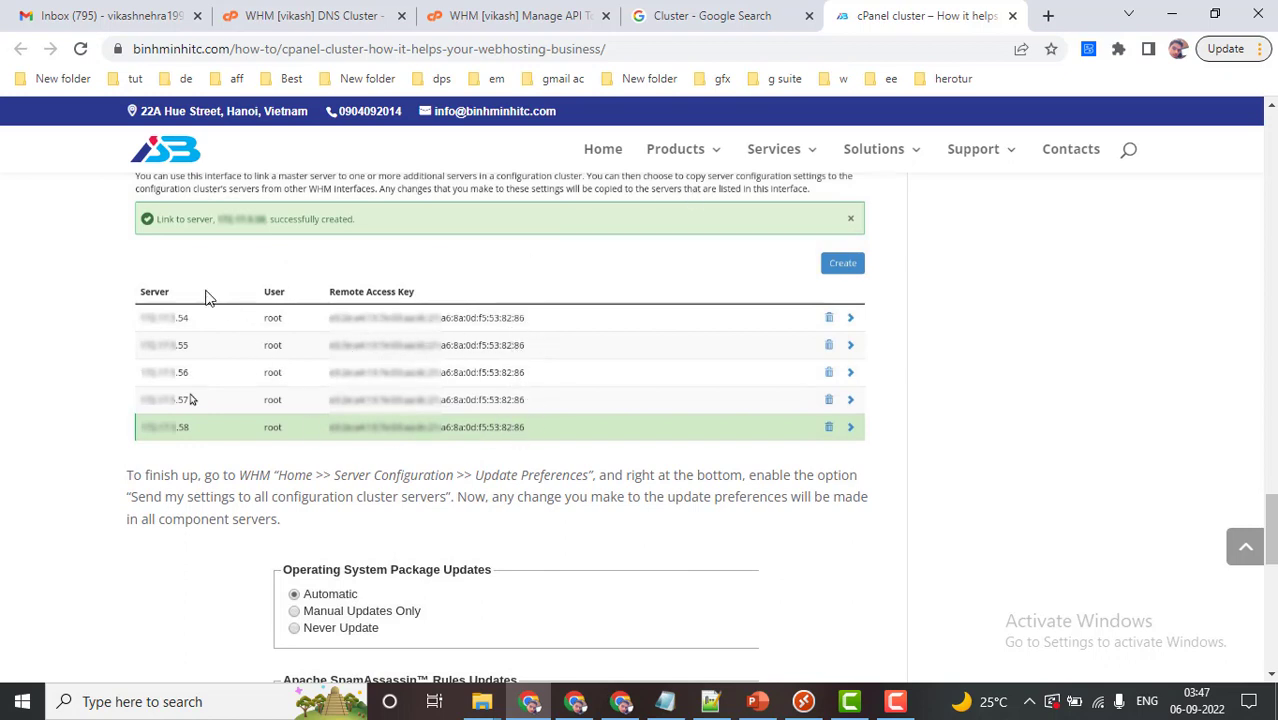
scroll(330, 400, "down", 1)
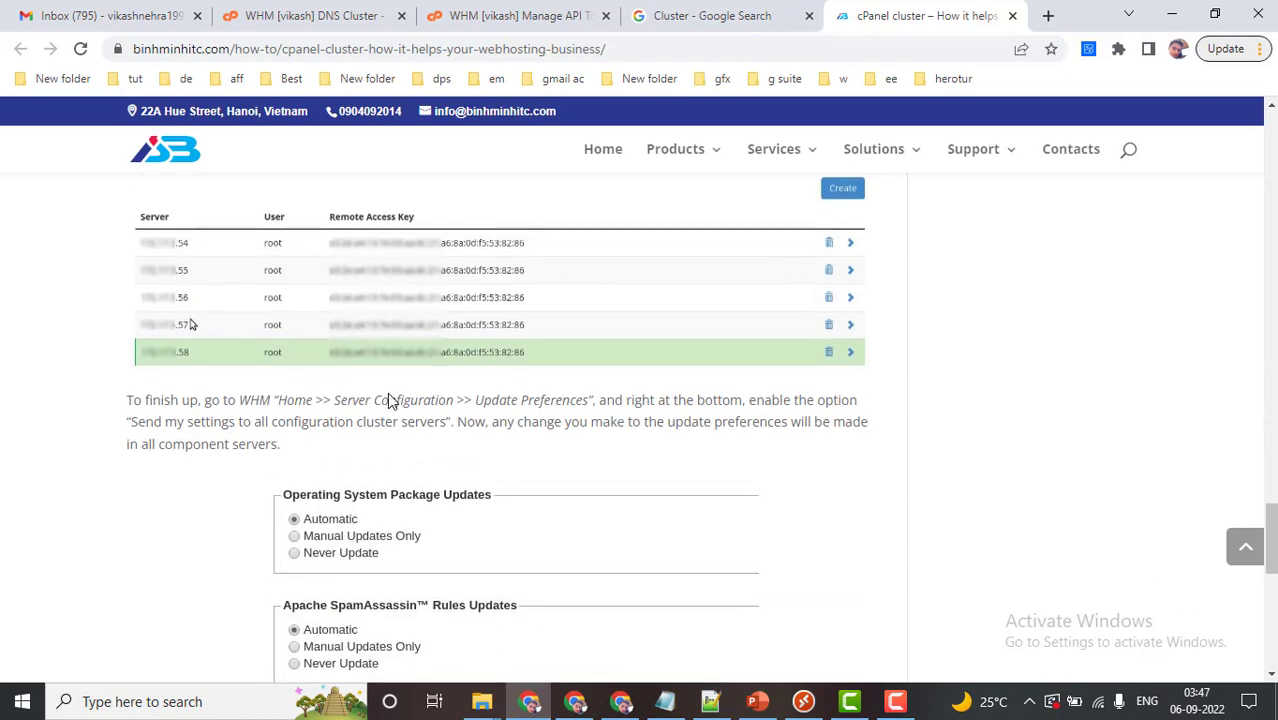
scroll(402, 330, "up", 1)
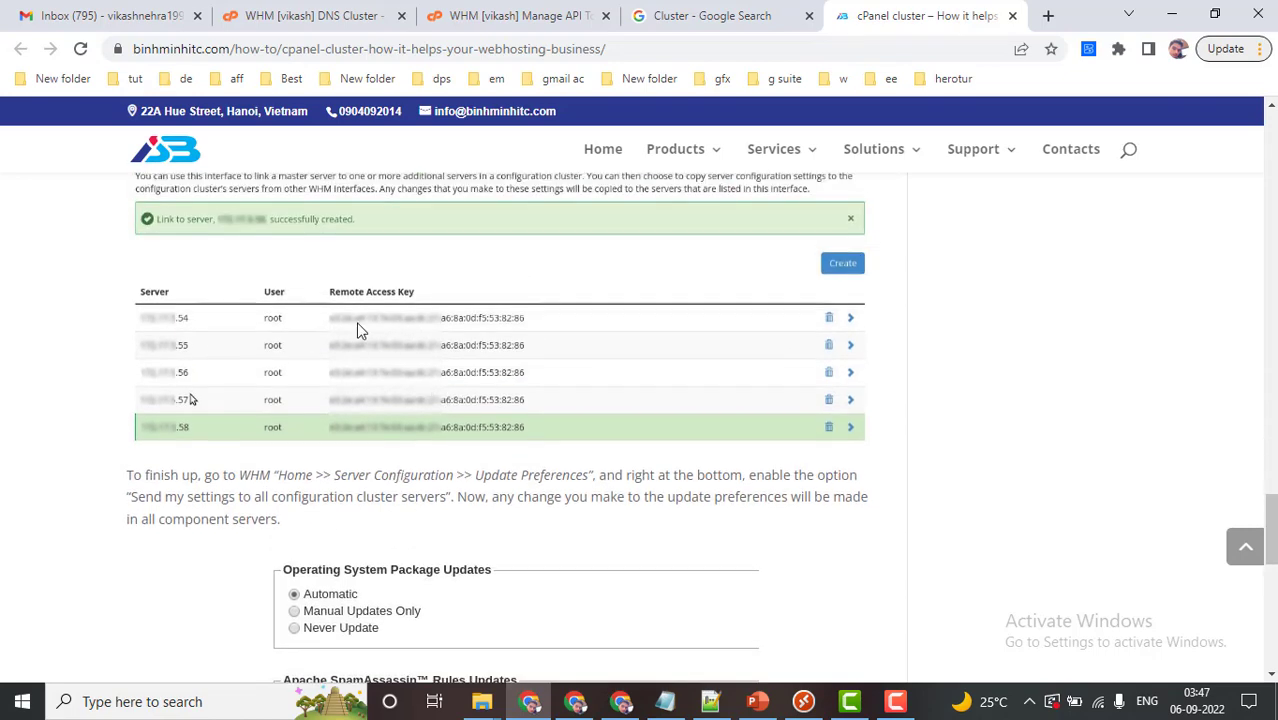
scroll(380, 345, "down", 3)
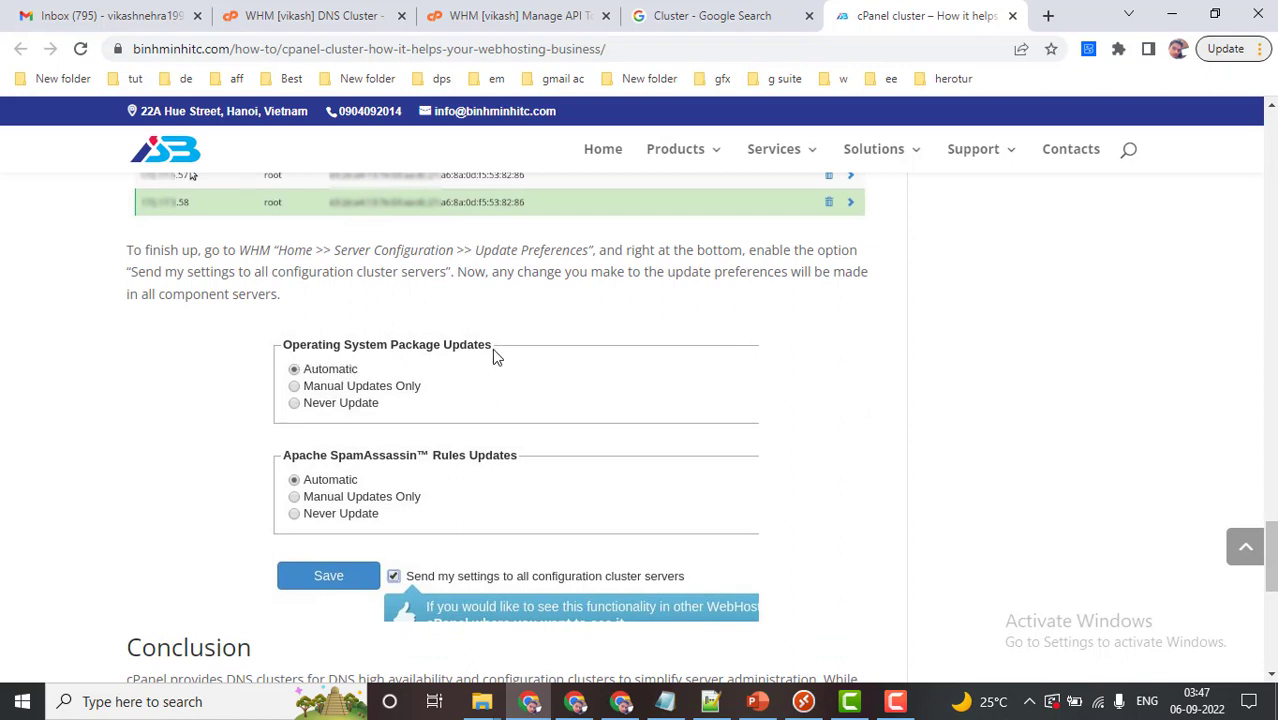
scroll(492, 350, "down", 1)
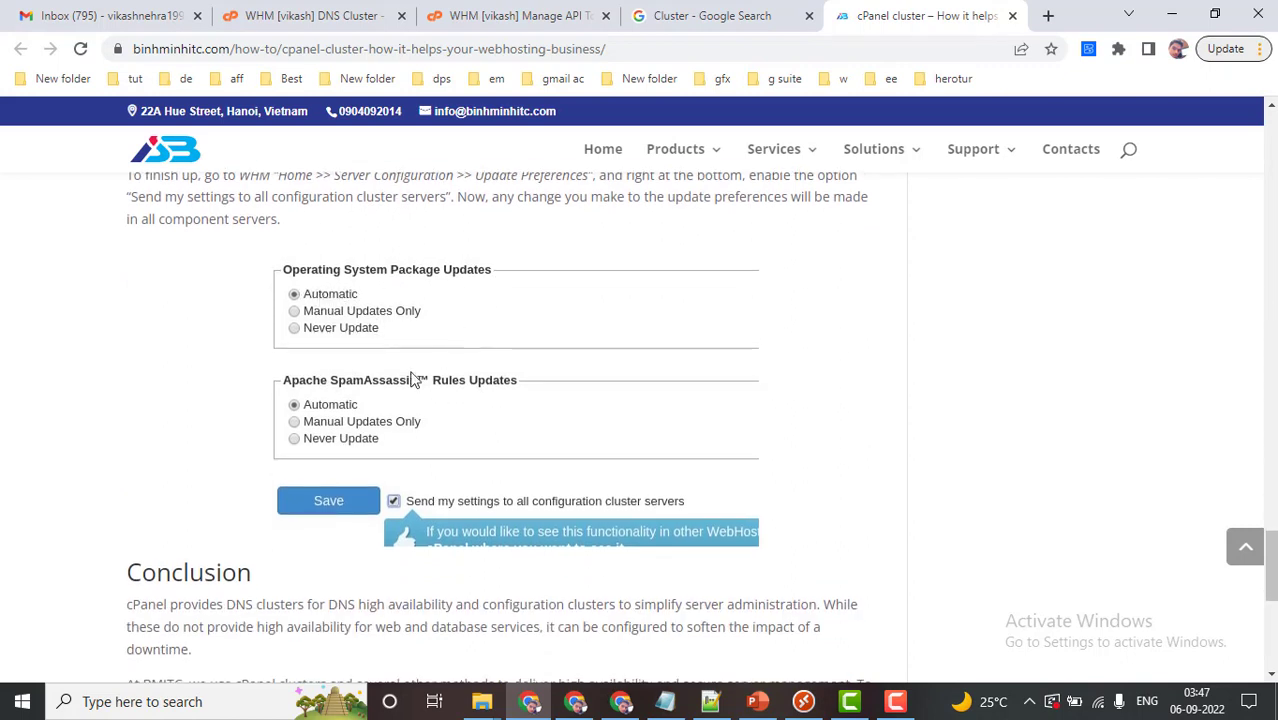
scroll(365, 513, "down", 2)
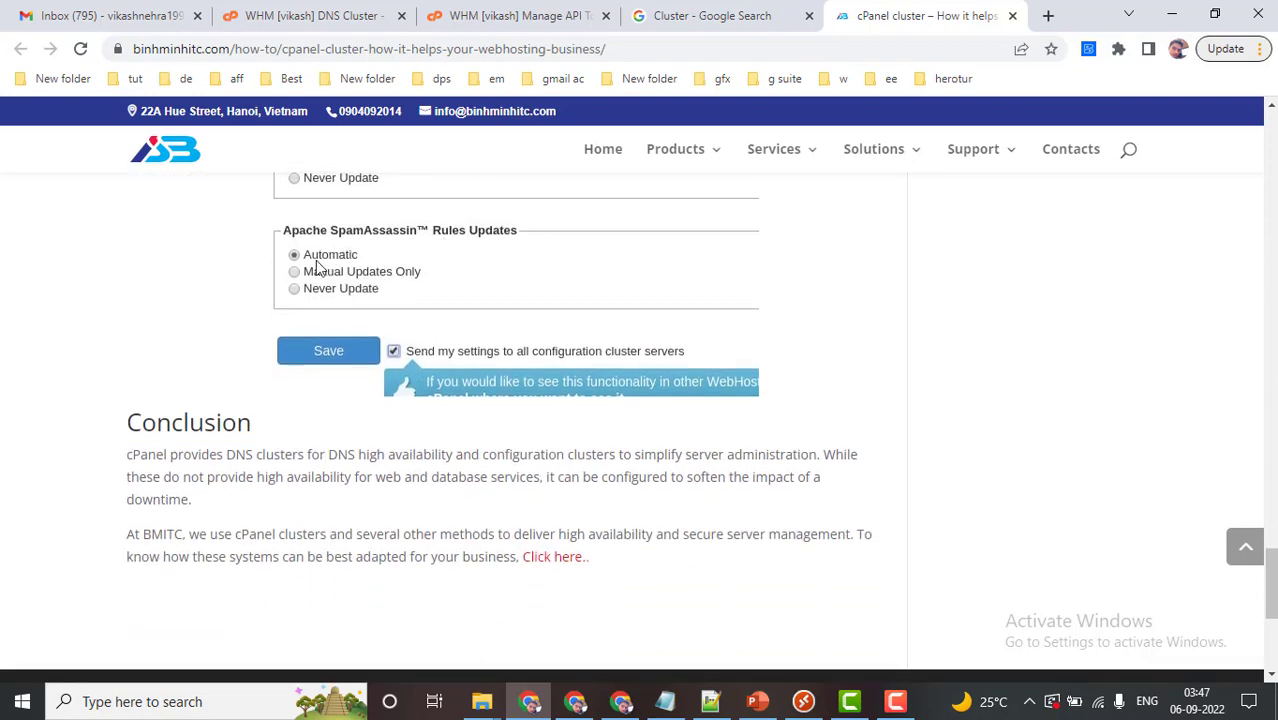
scroll(365, 316, "down", 3)
scroll(370, 360, "up", 10)
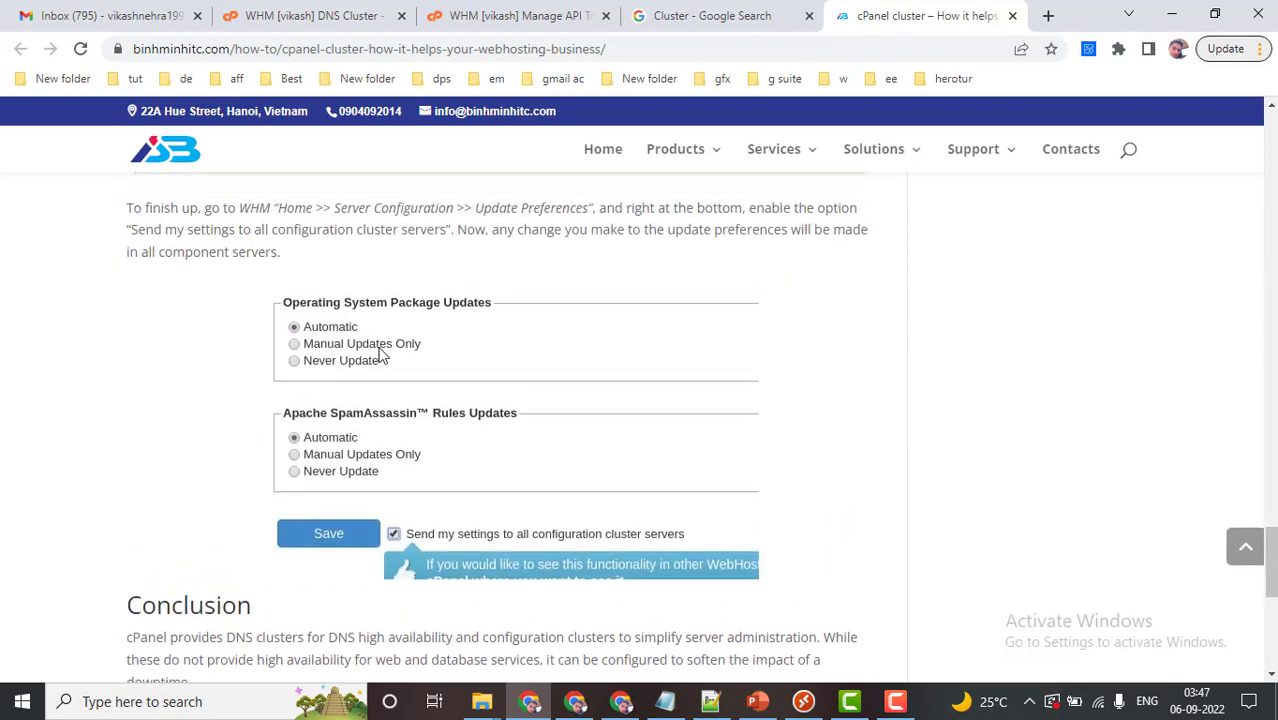
scroll(366, 352, "up", 15)
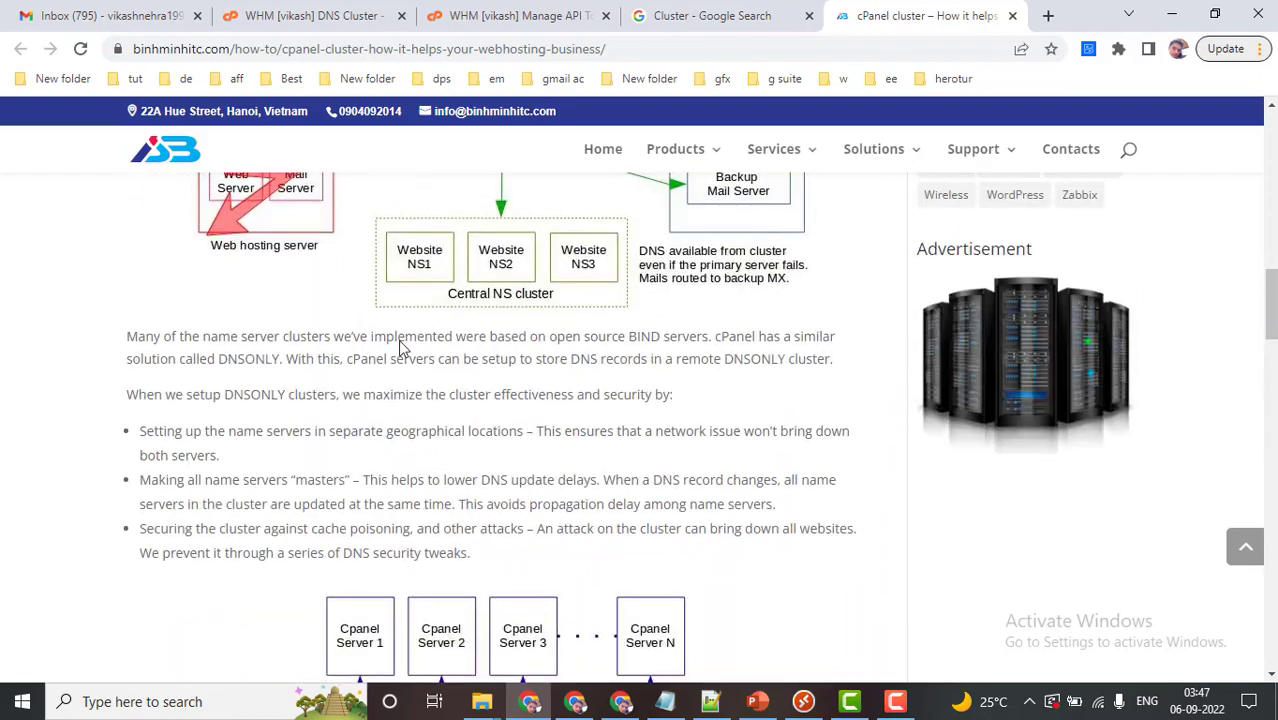
scroll(386, 343, "up", 10)
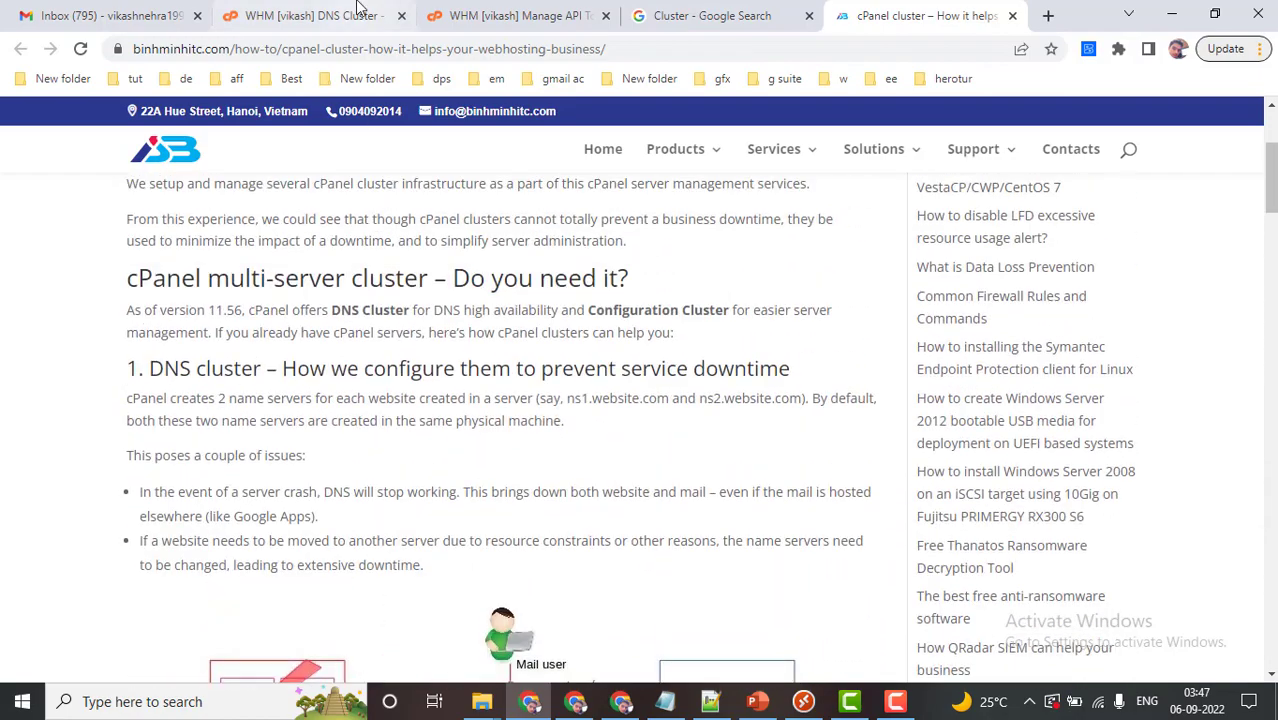
Enable DNS clustering on the WHM DNS Cluster page and return to the cluster status.
key("ctrl+2")
scroll(509, 497, "down", 1)
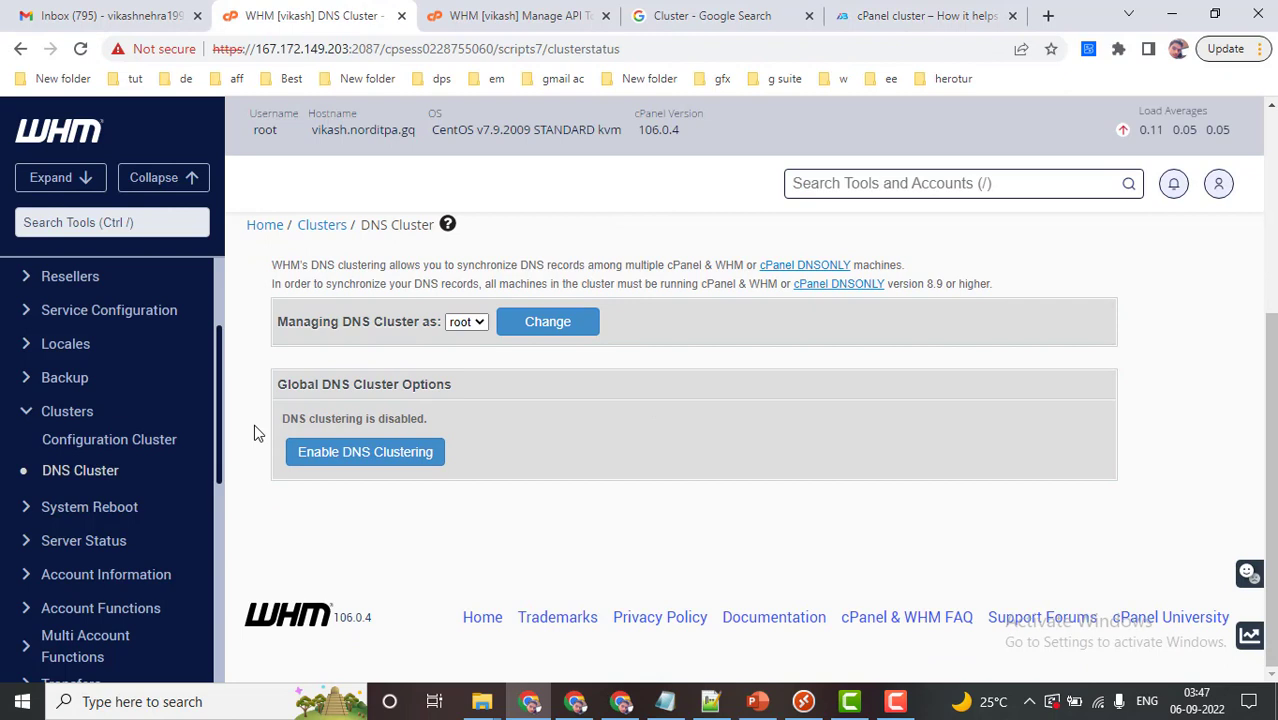
left_click(334, 462)
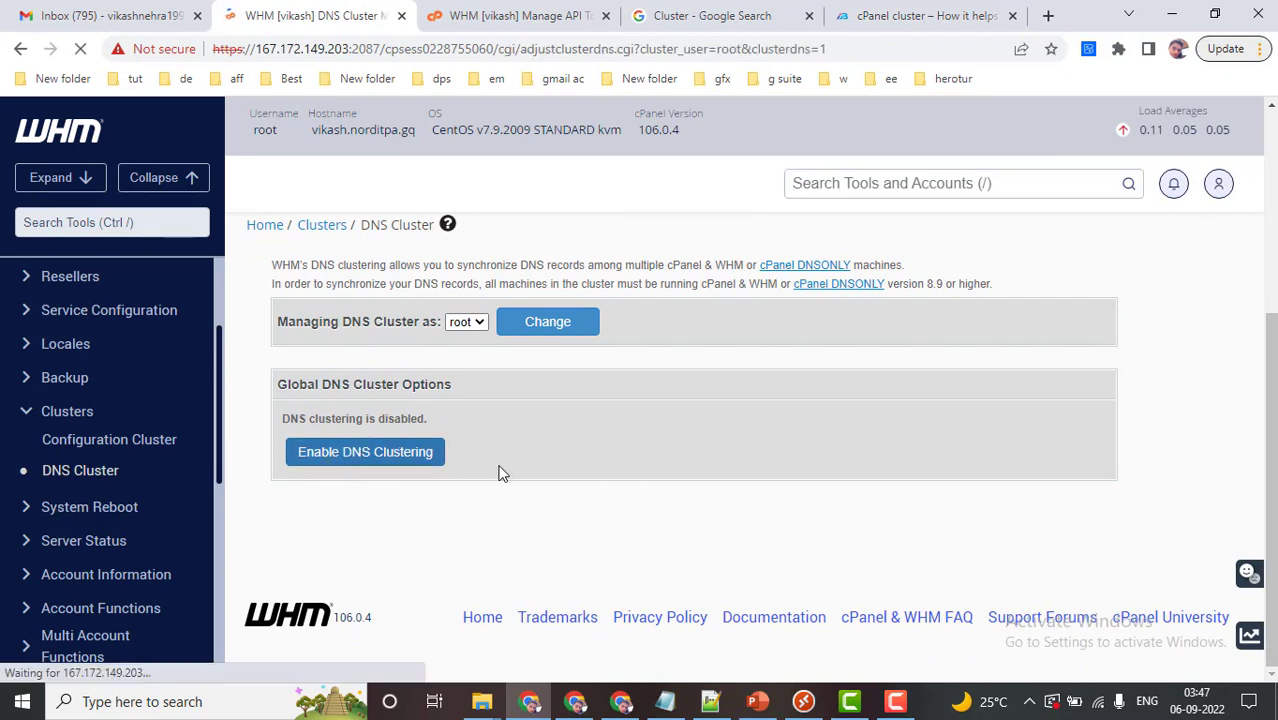
scroll(488, 492, "down", 2)
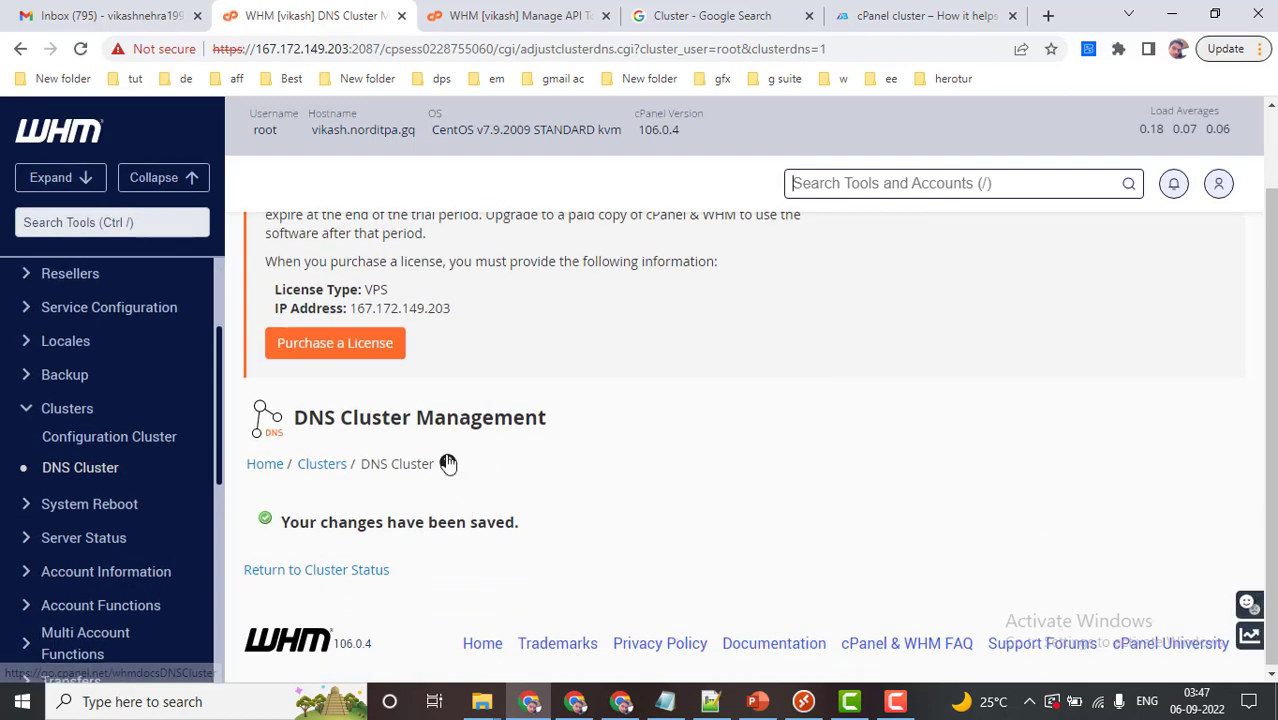
left_click(400, 468)
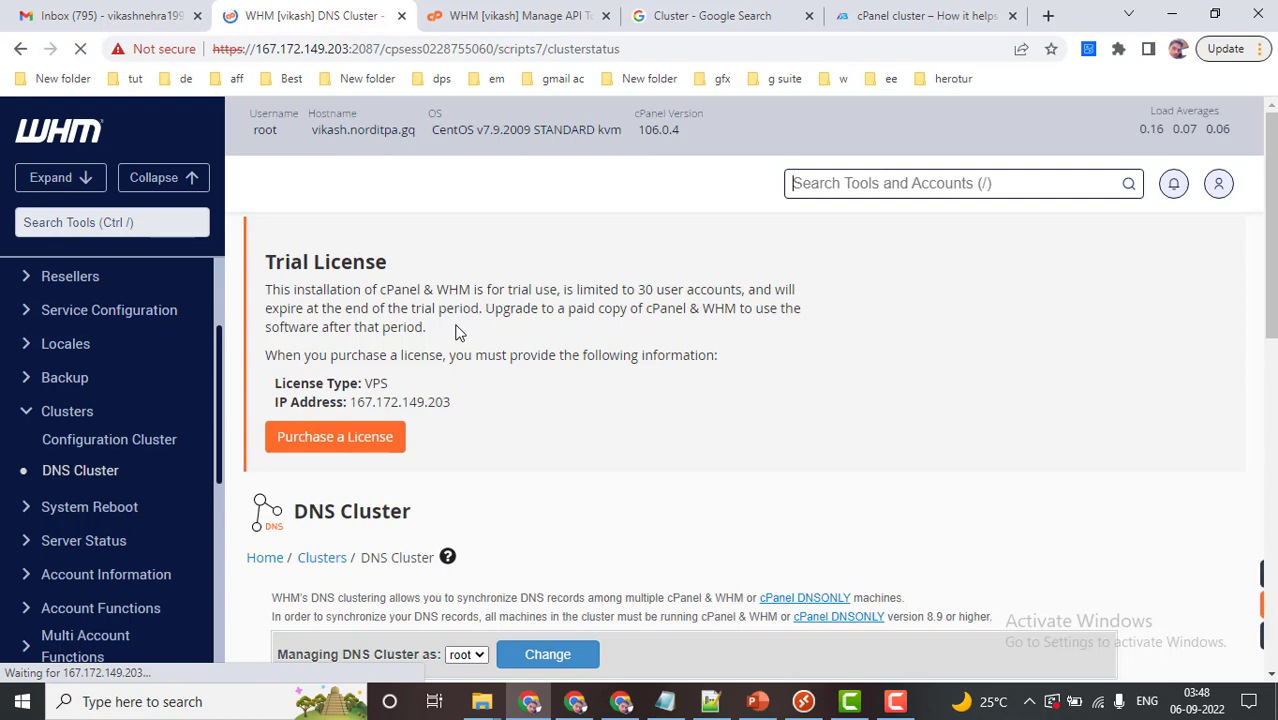
Examine the DNS Cluster page's failure threshold options, the section for adding a new server and the DNS path diagram.
scroll(401, 551, "down", 3)
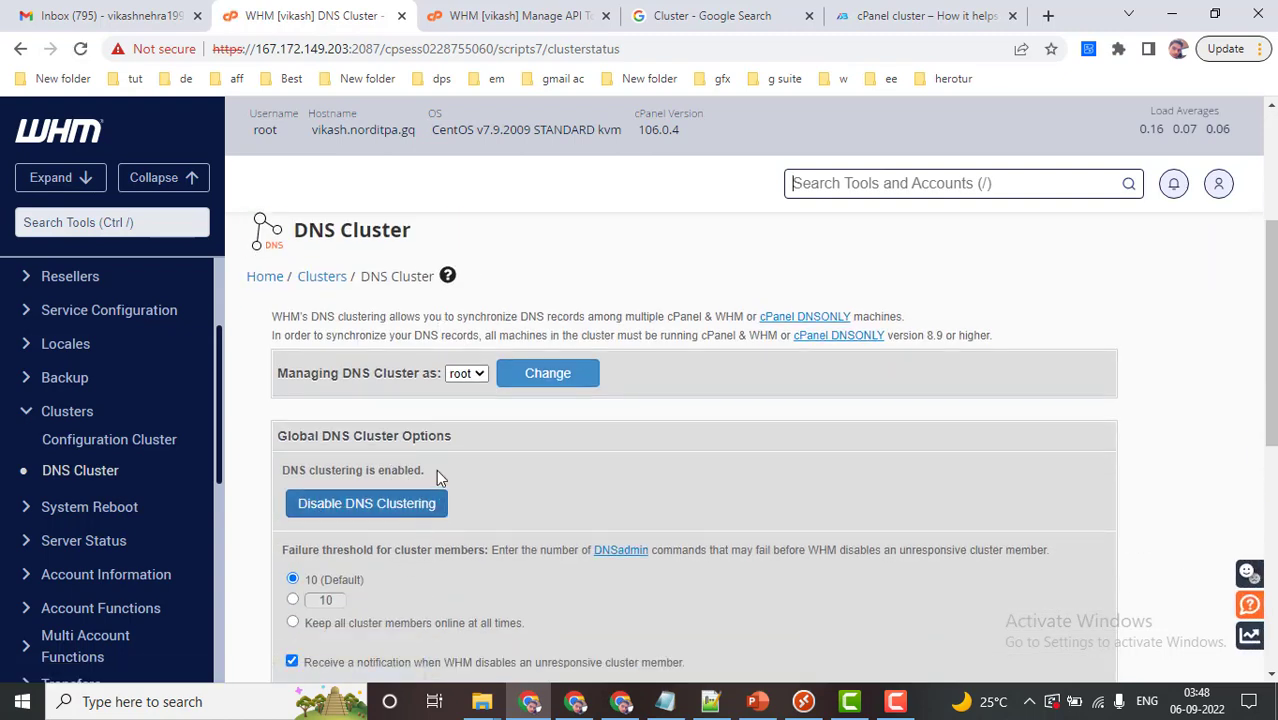
scroll(450, 450, "up", 2)
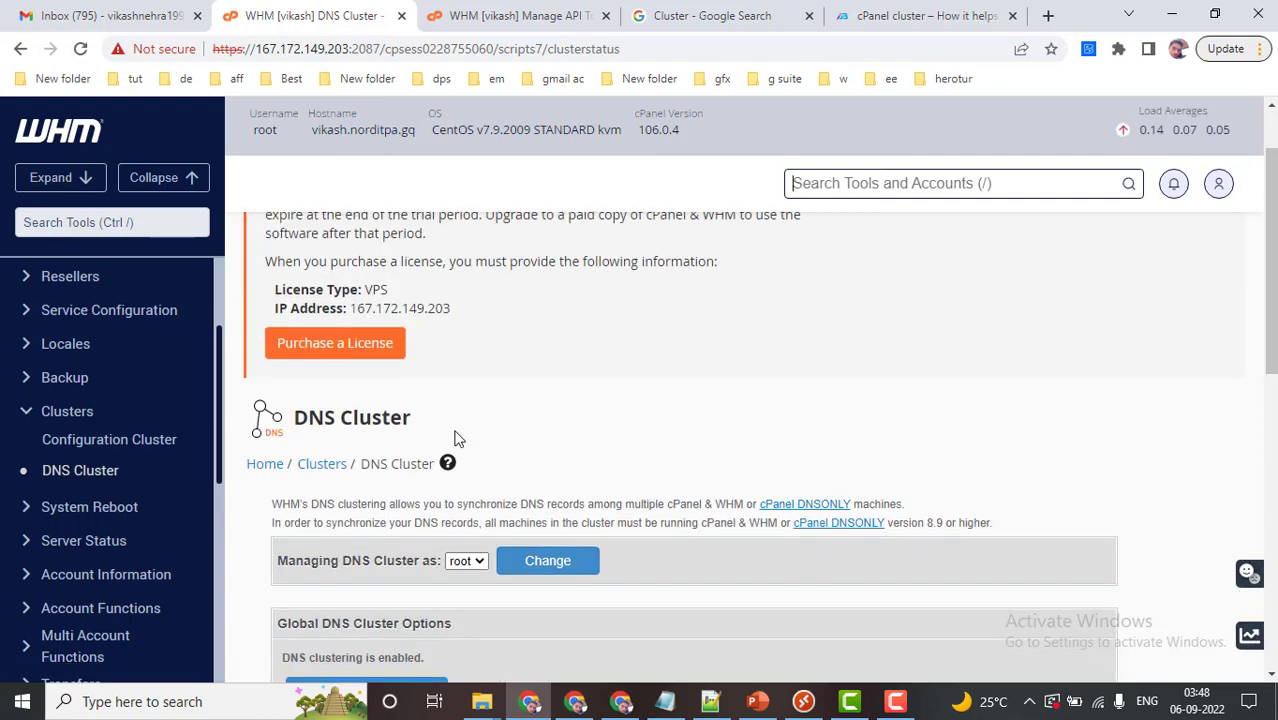
scroll(454, 437, "down", 5)
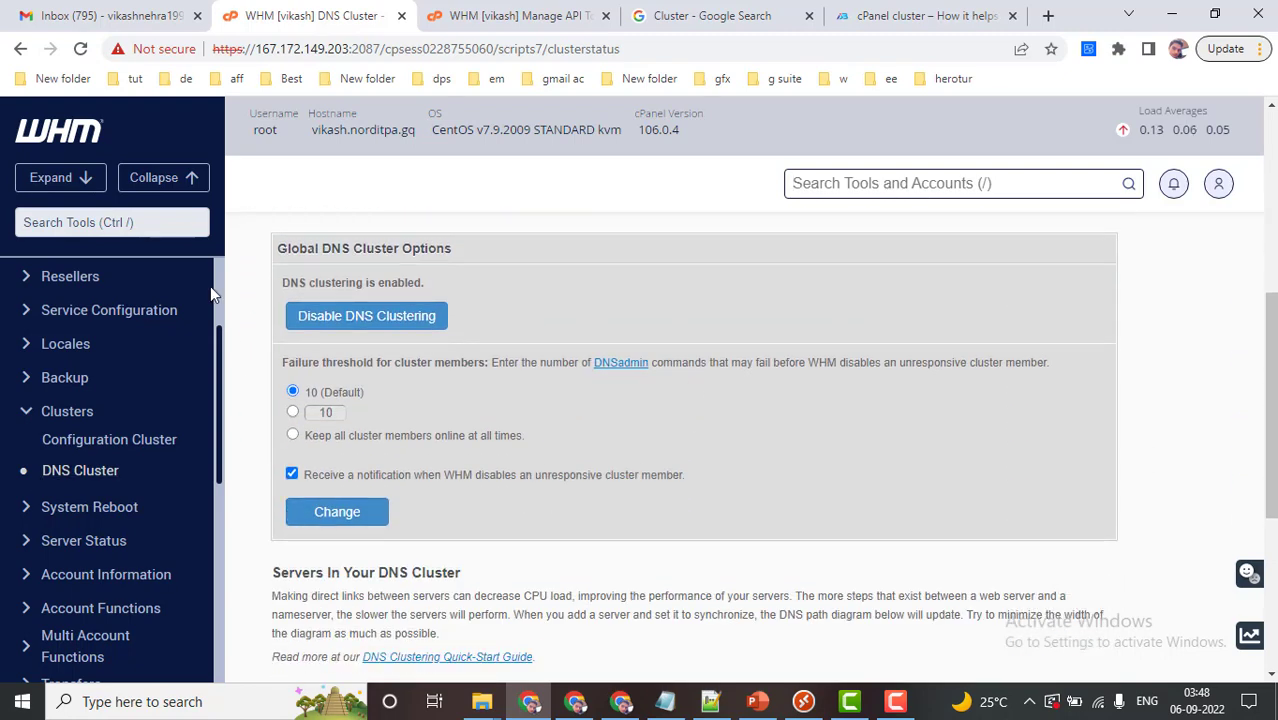
scroll(503, 485, "down", 5)
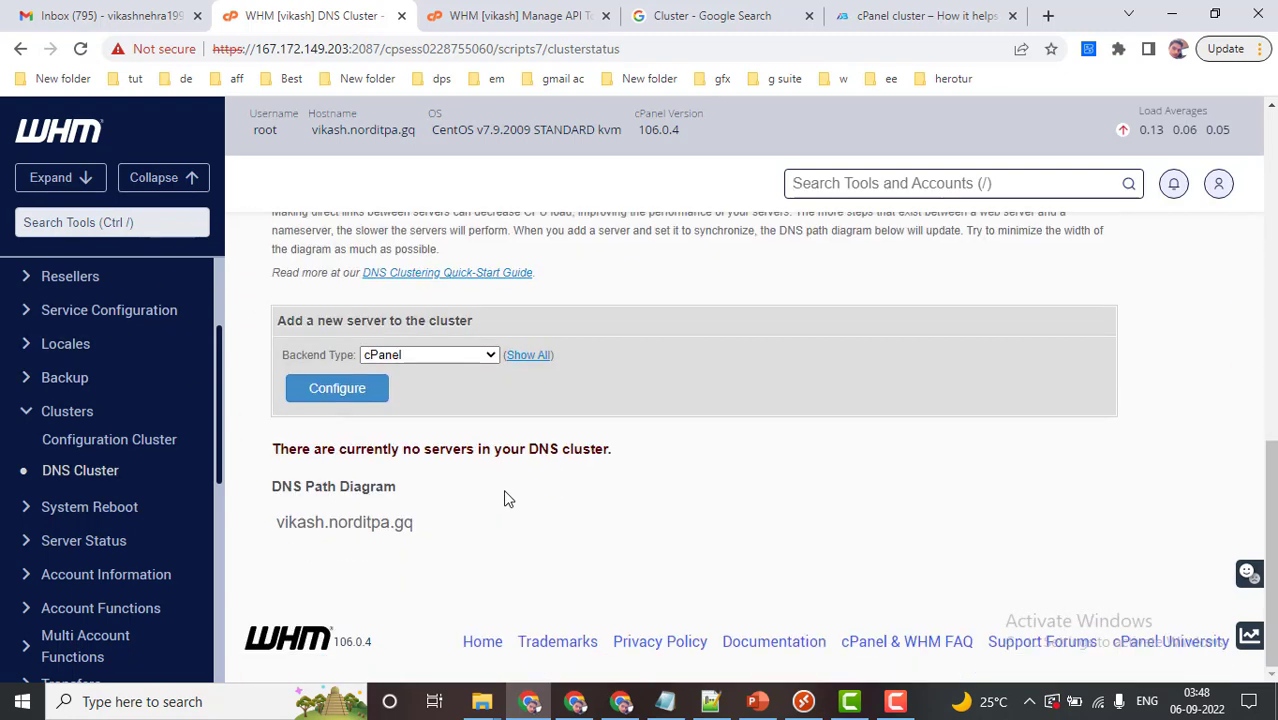
scroll(499, 476, "up", 5)
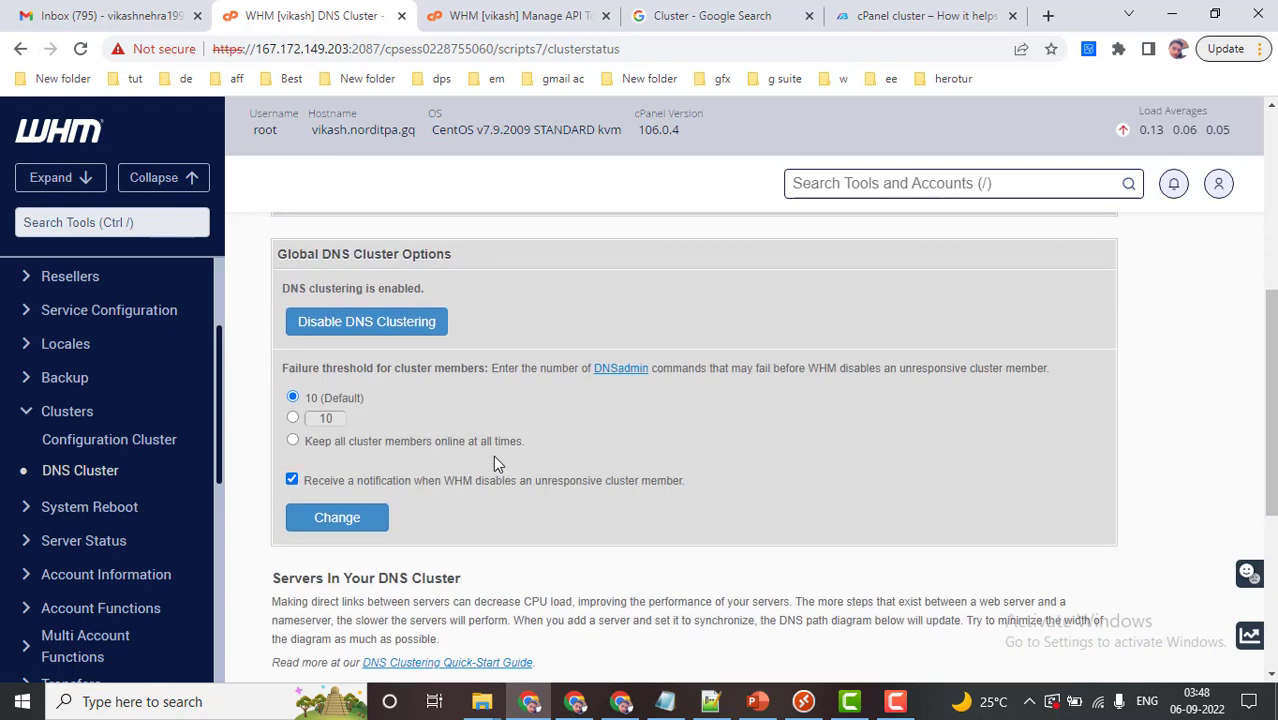
scroll(493, 462, "up", 4)
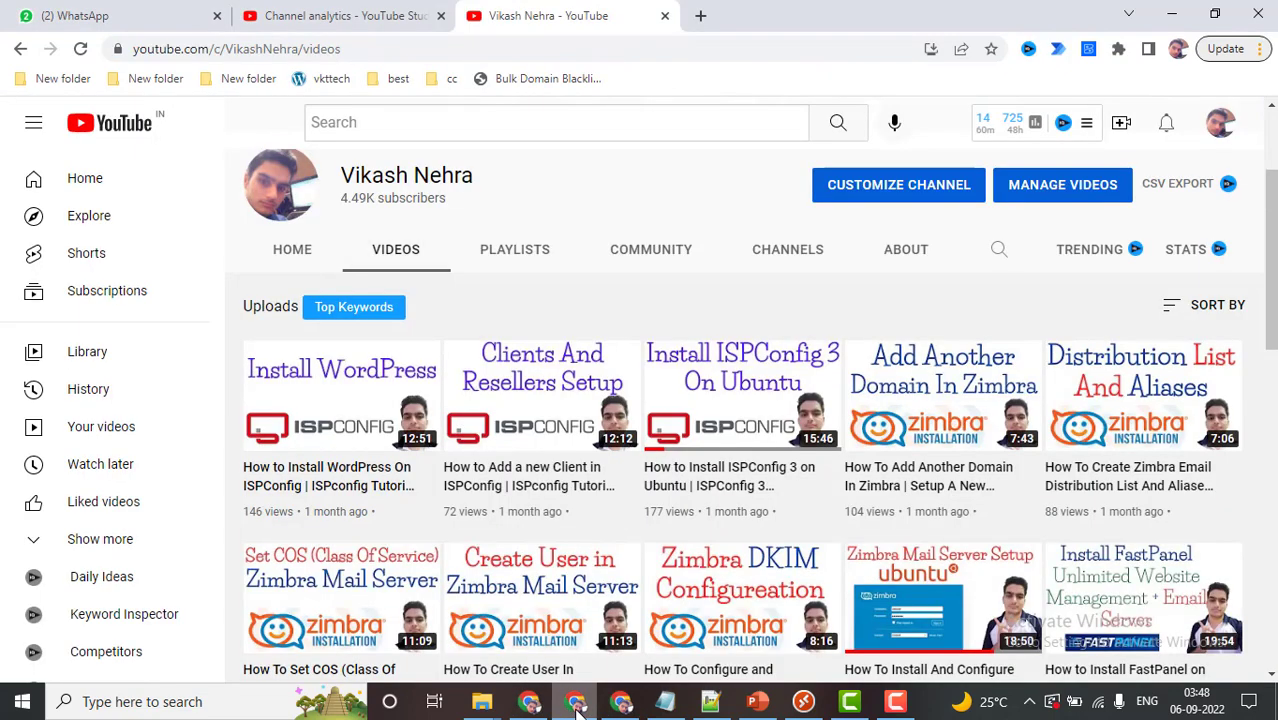
Switch to the browser window showing the YouTube channel's uploaded videos.
left_click(575, 702)
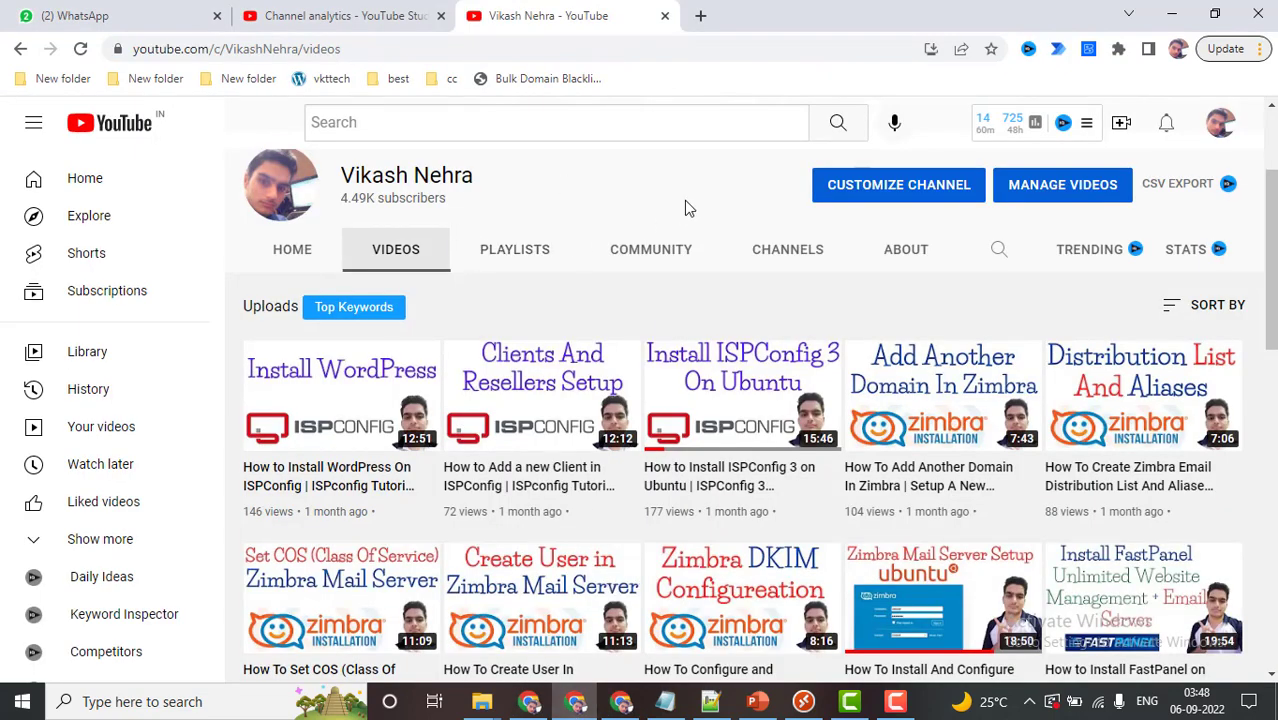